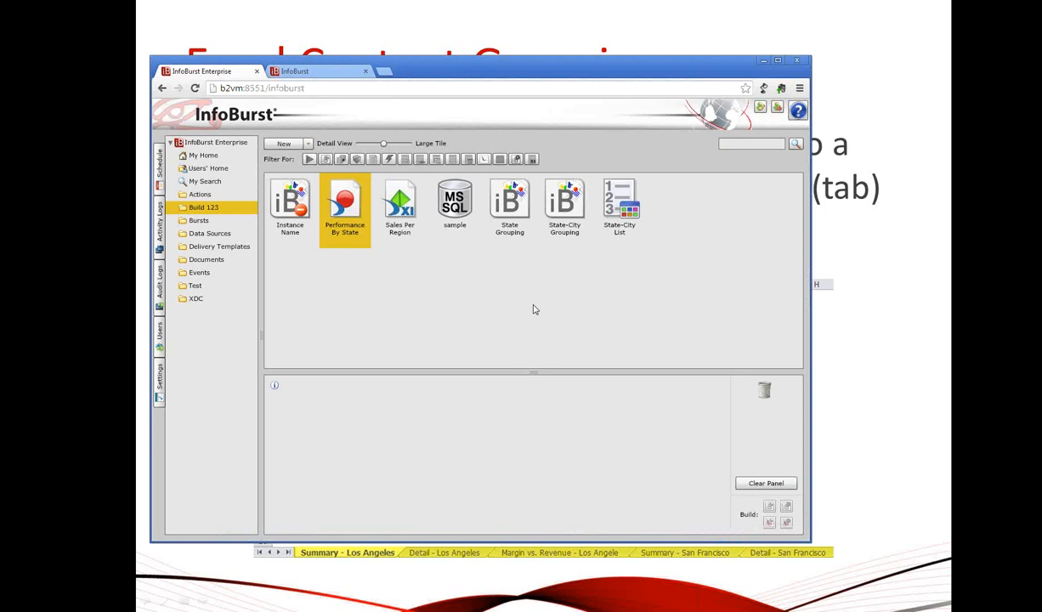
- Open the State Grouping burst and review the values entered for its State document parameter
left_click(511, 197)
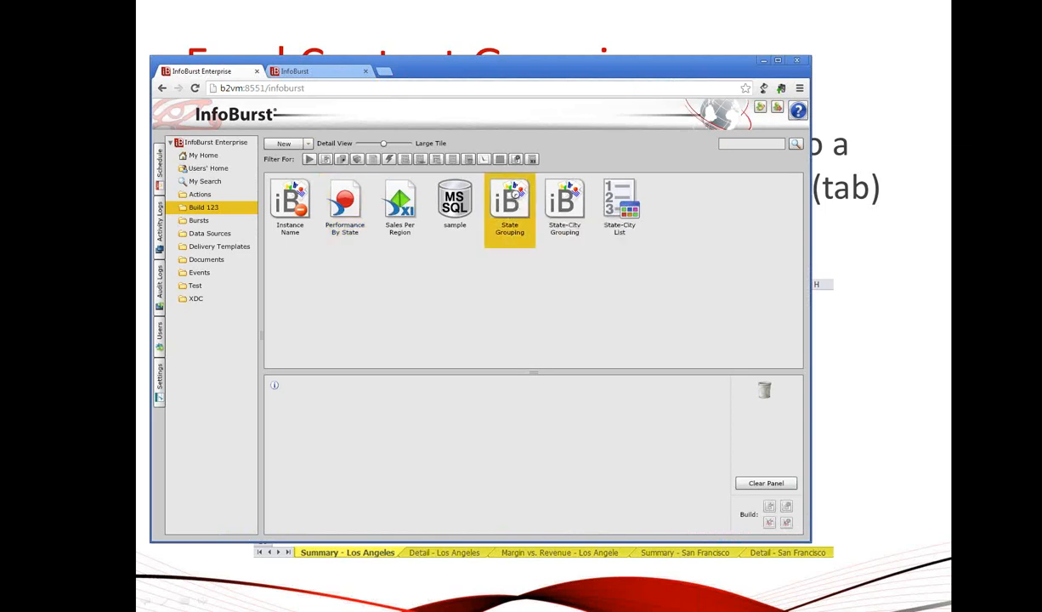
double_click(512, 195)
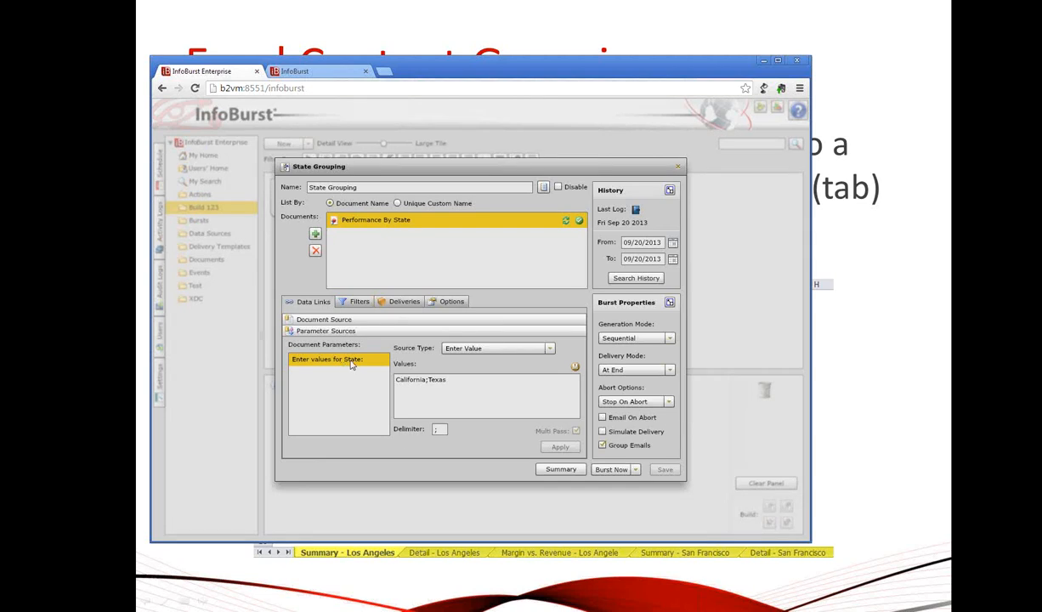
left_click_drag(459, 380, 391, 382)
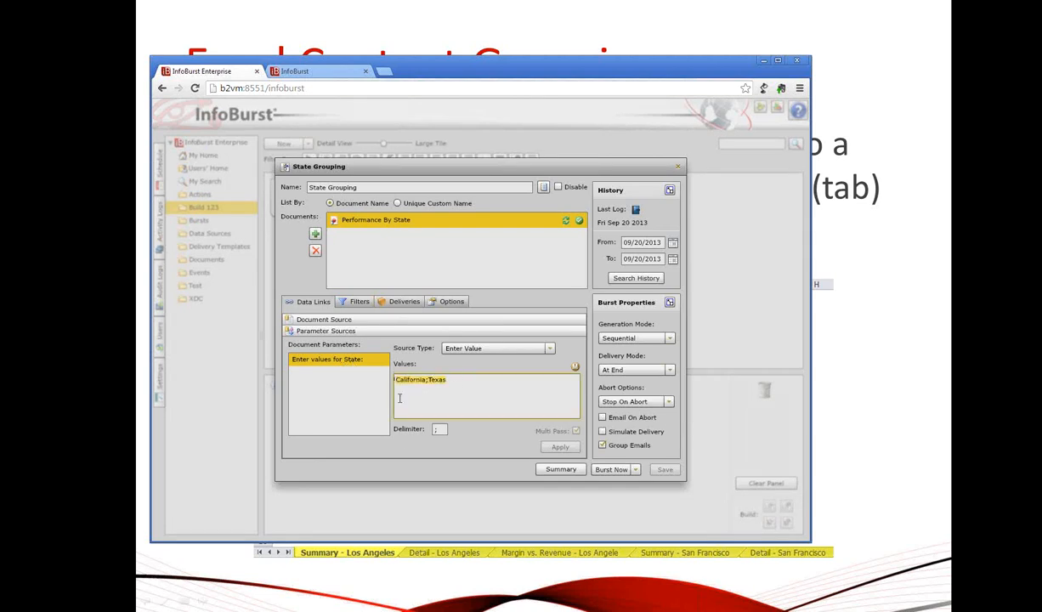
left_click(403, 457)
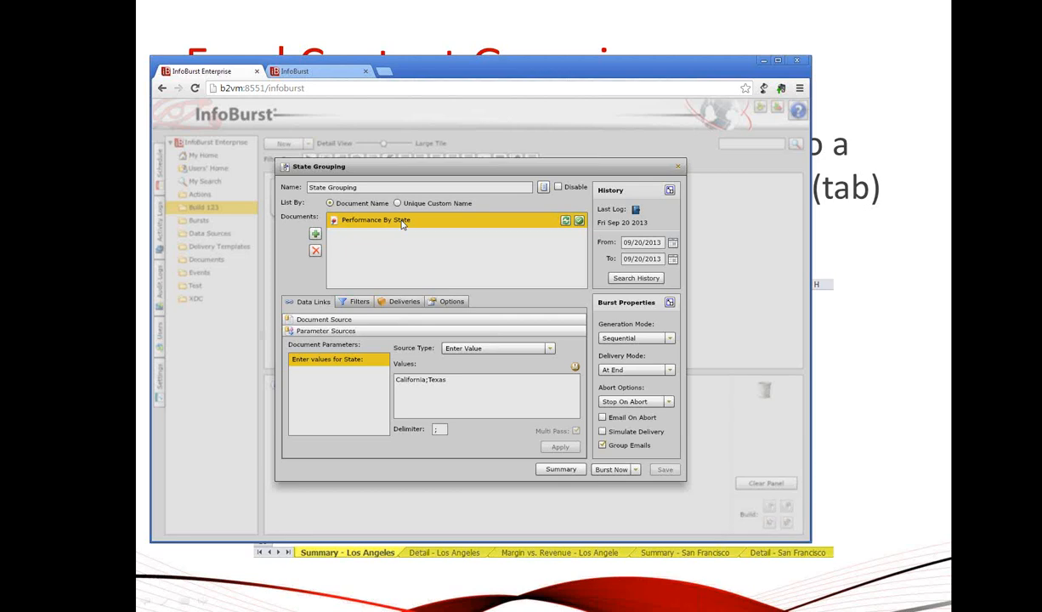
- Expand the State Grouping burst properties and review the Excel content grouping settings, including the available Grouping By options
left_click(669, 302)
left_click(477, 211)
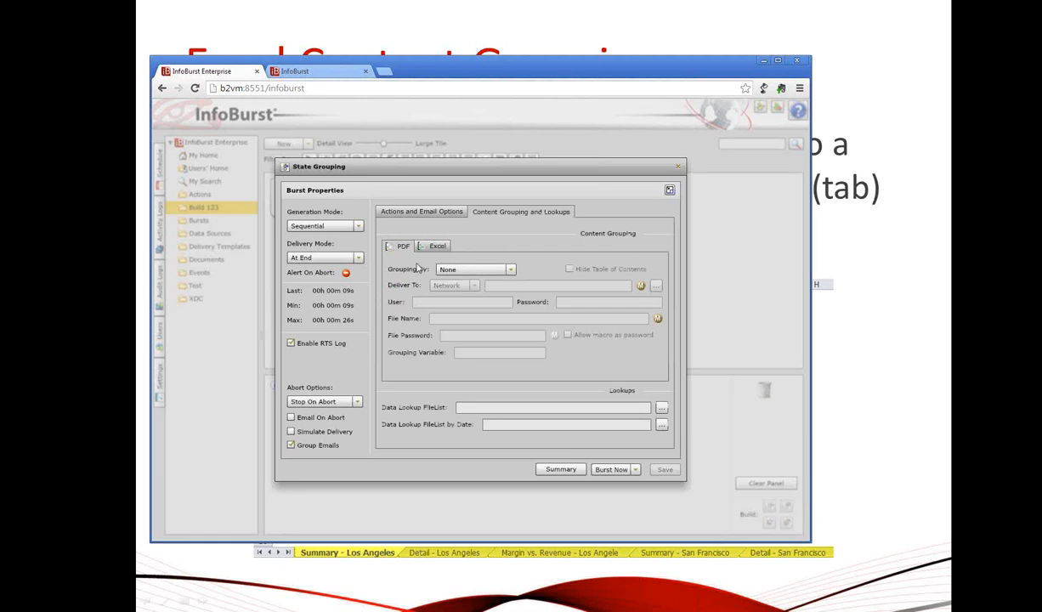
left_click(431, 247)
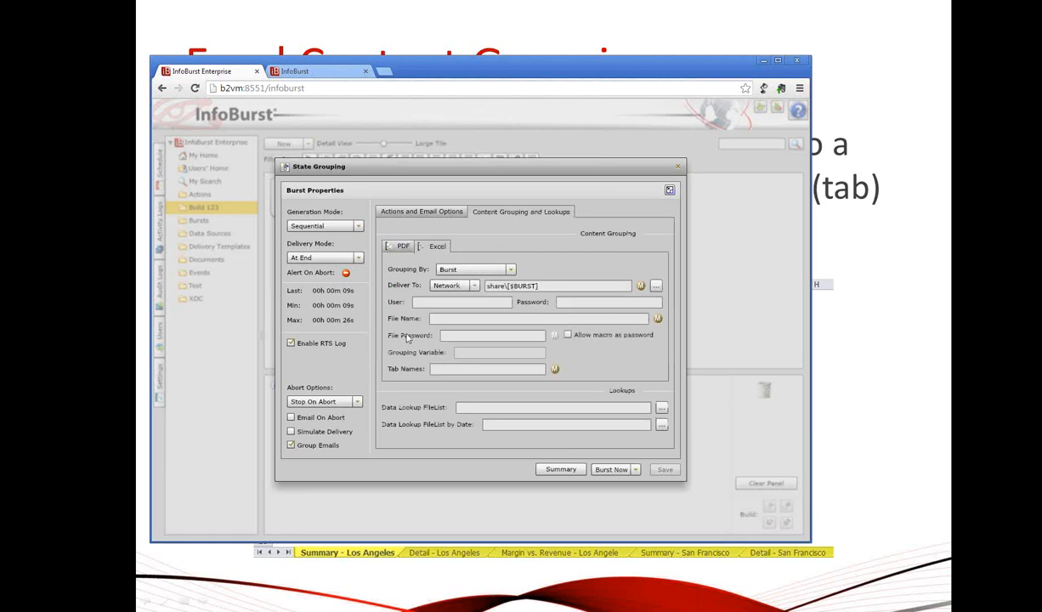
left_click(510, 270)
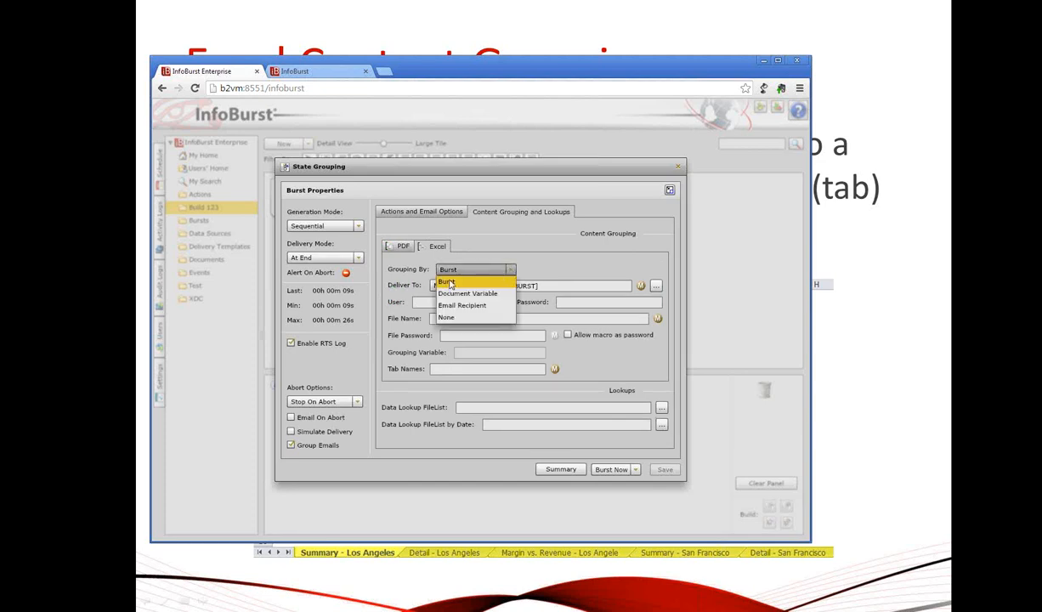
left_click(573, 271)
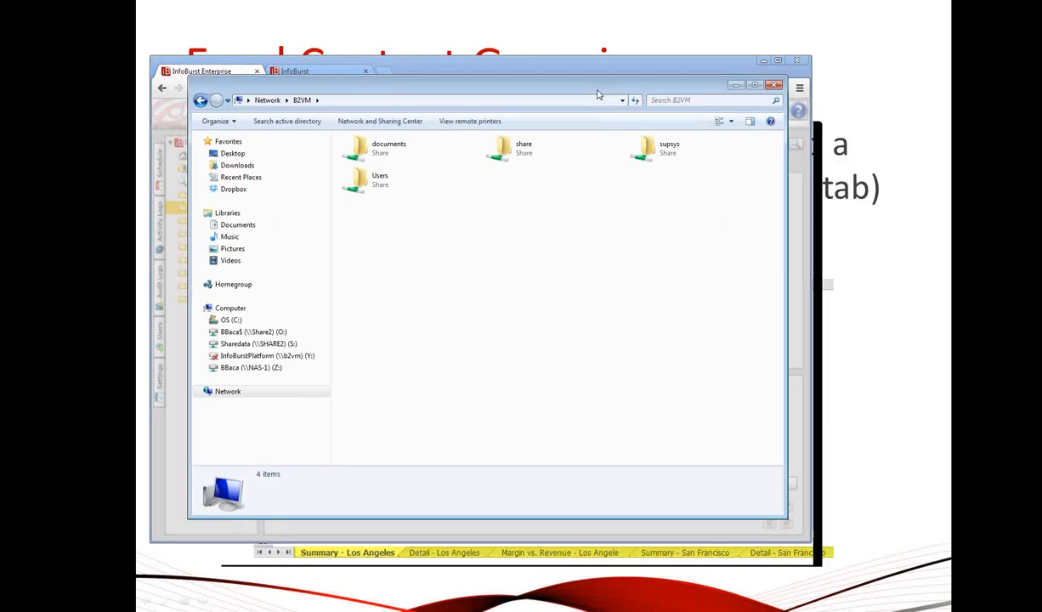
- In the file explorer, open State Grouping.xls from the State Grouping folder of the B2VM share and enlarge its window
double_click(503, 158)
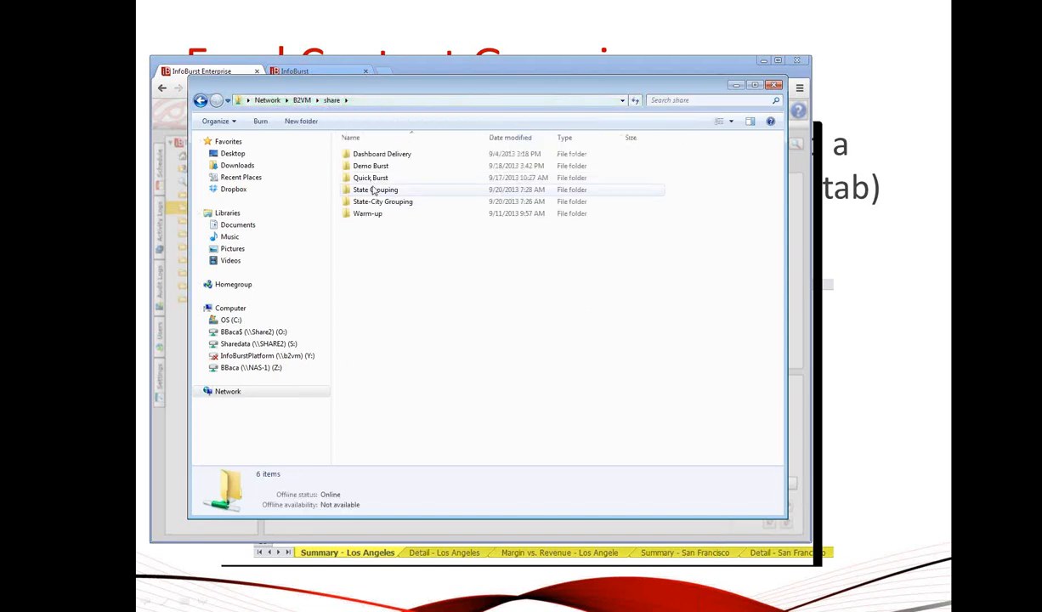
left_click(371, 192)
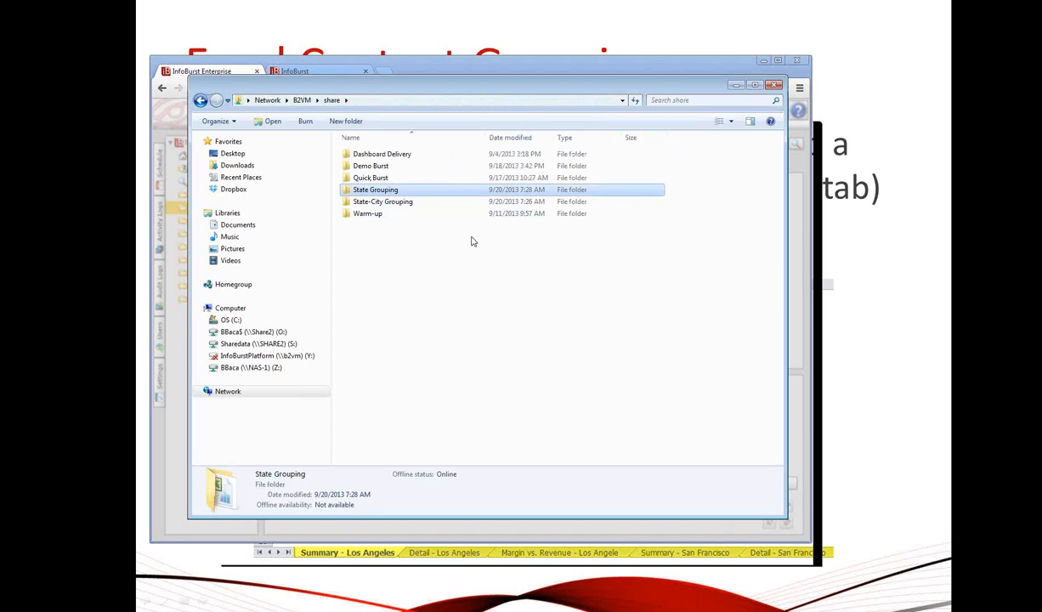
double_click(374, 192)
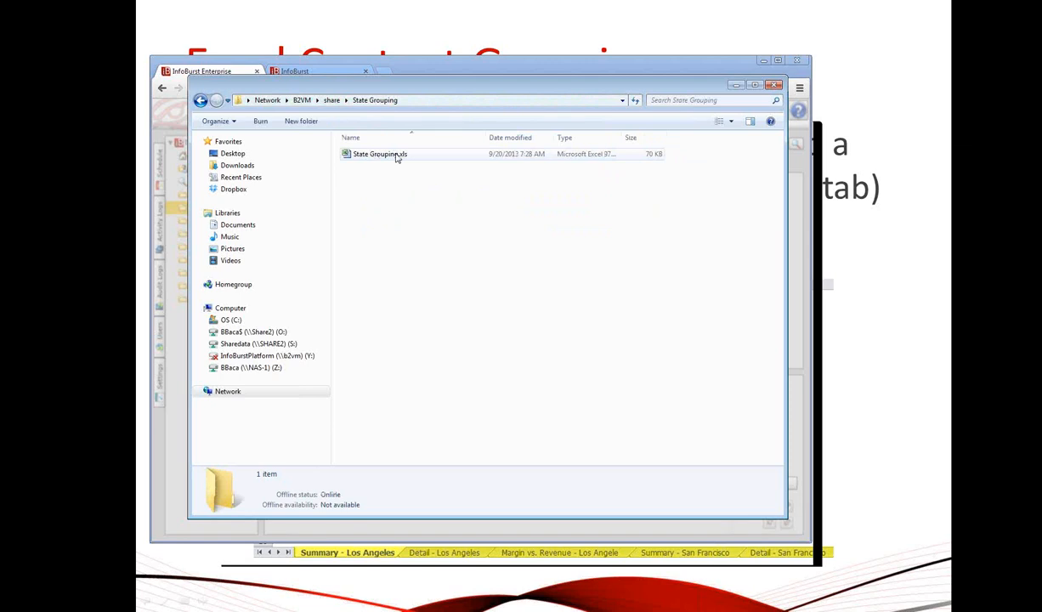
double_click(399, 156)
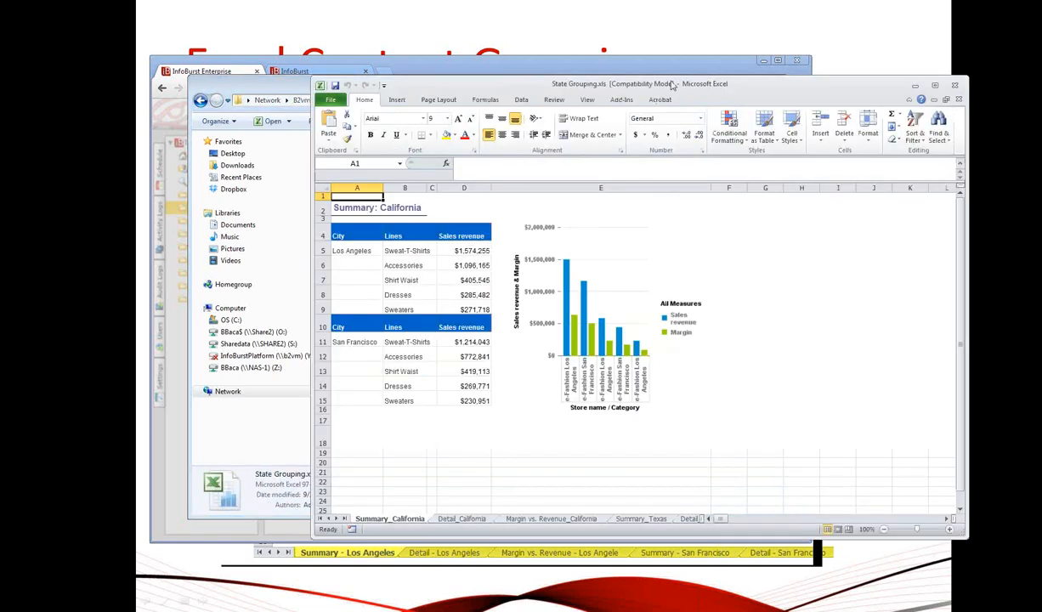
left_click_drag(671, 85, 509, 36)
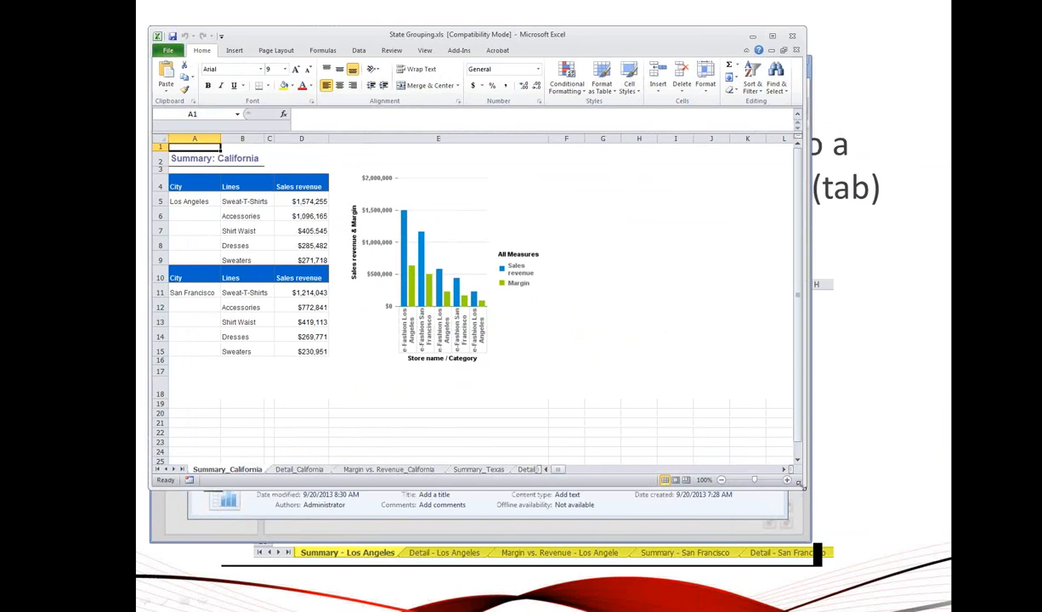
left_click_drag(799, 483, 906, 547)
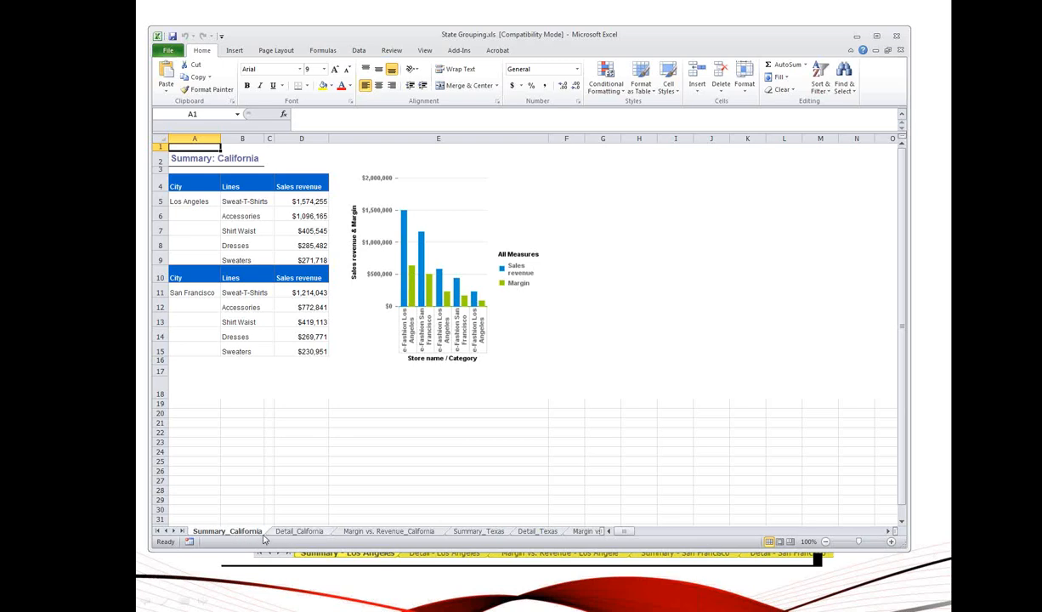
- Examine the Summary, Detail and Margin vs. Revenue worksheets for California and Texas, ending on Summary_California
left_click(293, 531)
left_click(349, 531)
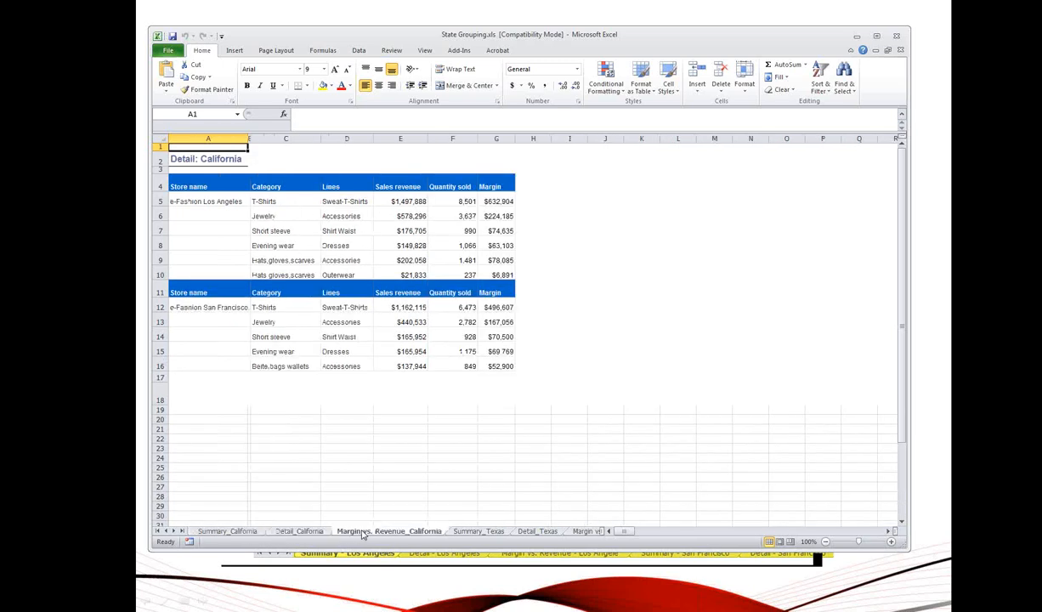
left_click(480, 532)
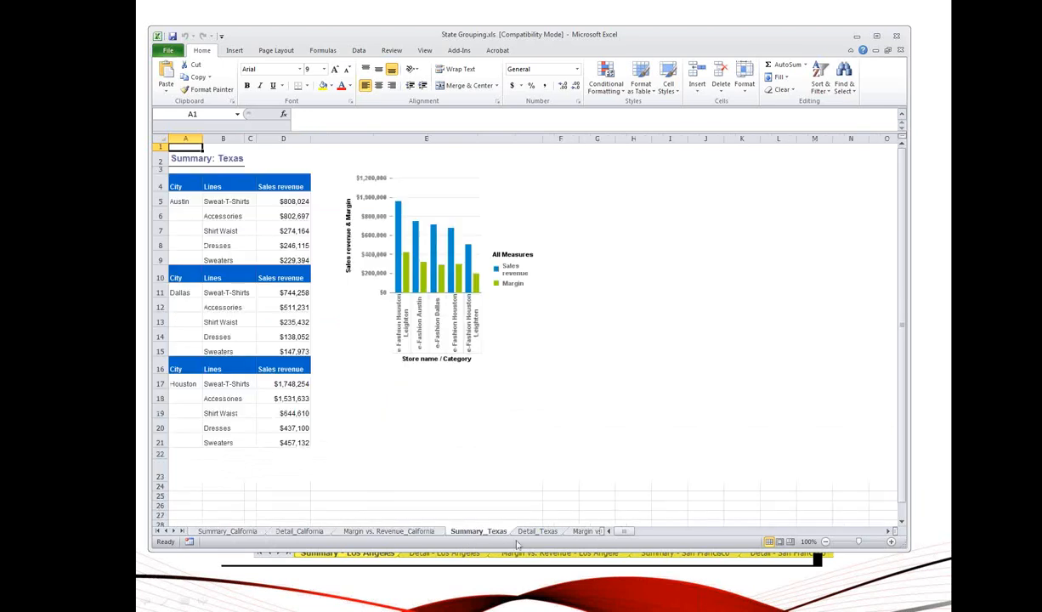
left_click(523, 531)
left_click(585, 531)
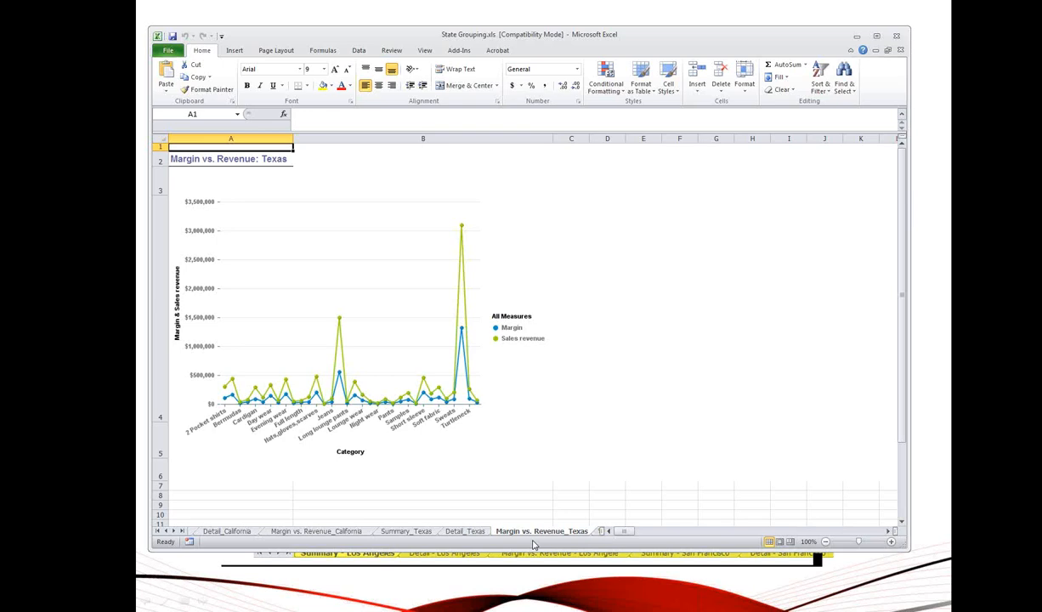
left_click(451, 531)
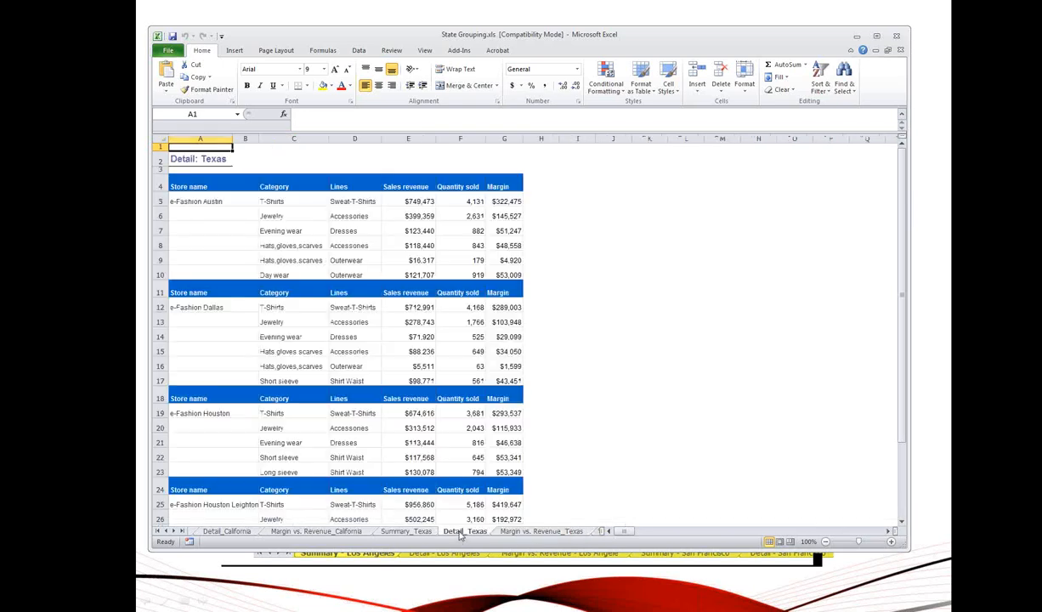
left_click(415, 533)
left_click(316, 531)
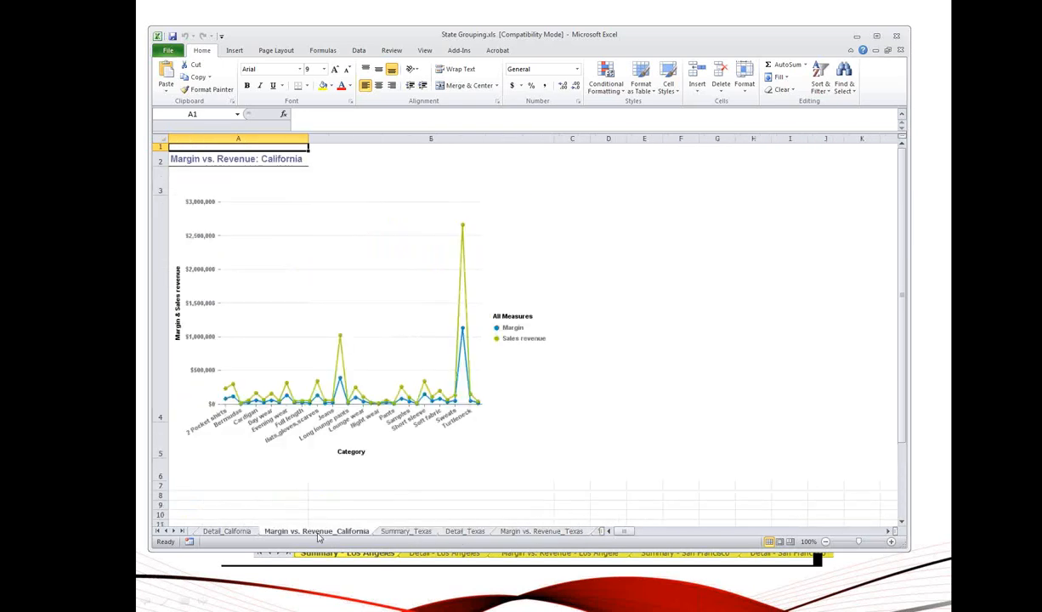
left_click(226, 531)
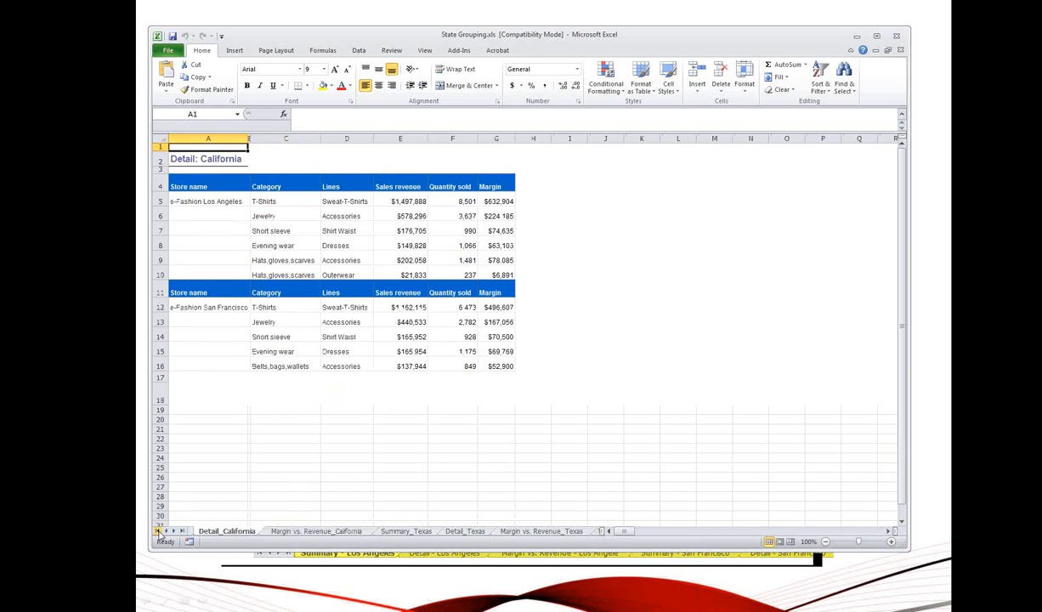
left_click(162, 531)
left_click(219, 531)
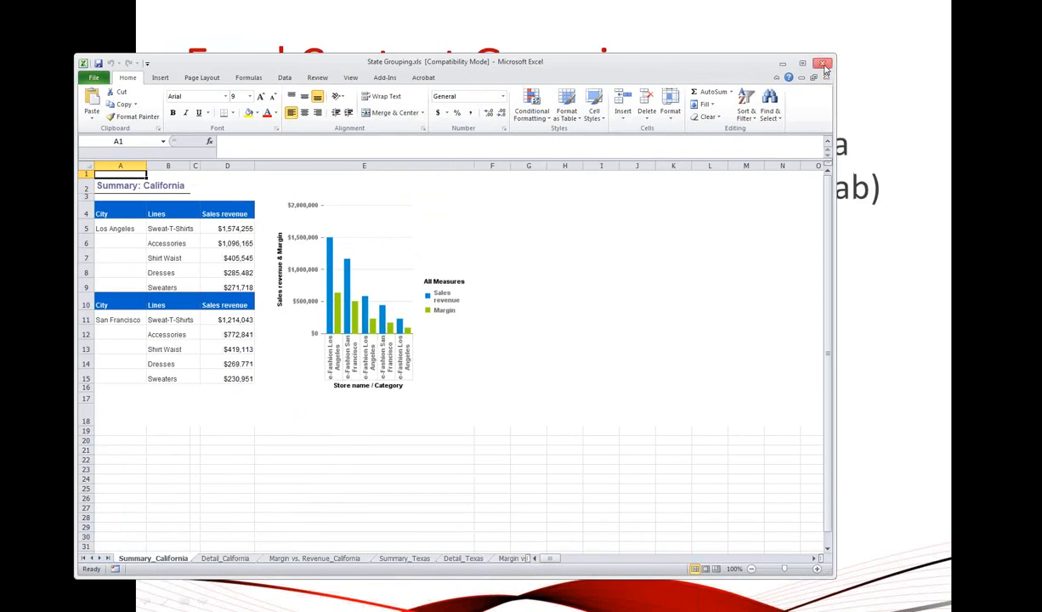
- Dismiss the State Grouping workbook and its folder window, and close the State Grouping burst in InfoBurst
left_click(782, 62)
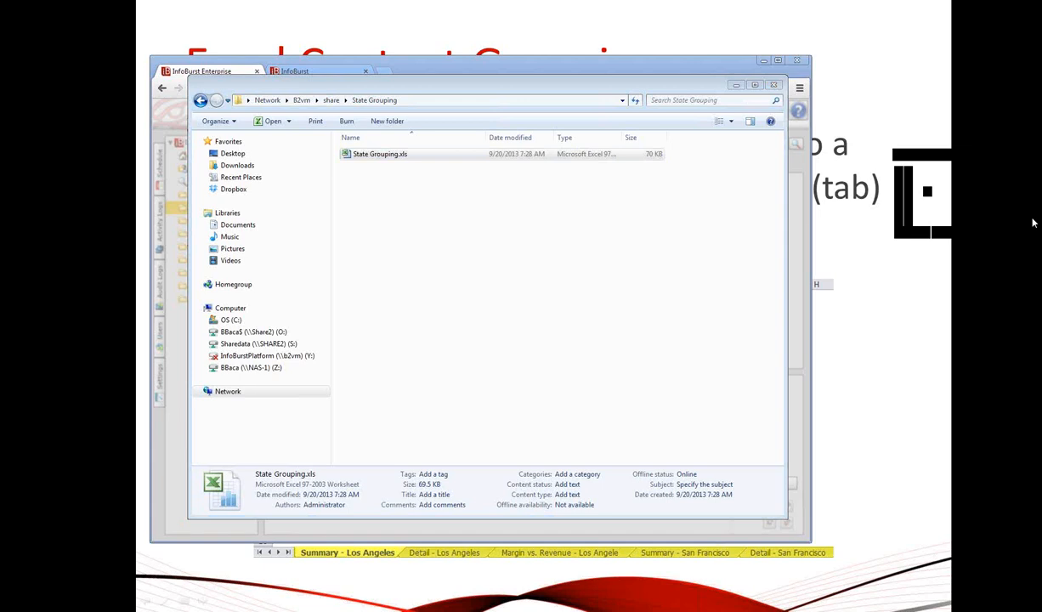
left_click(775, 88)
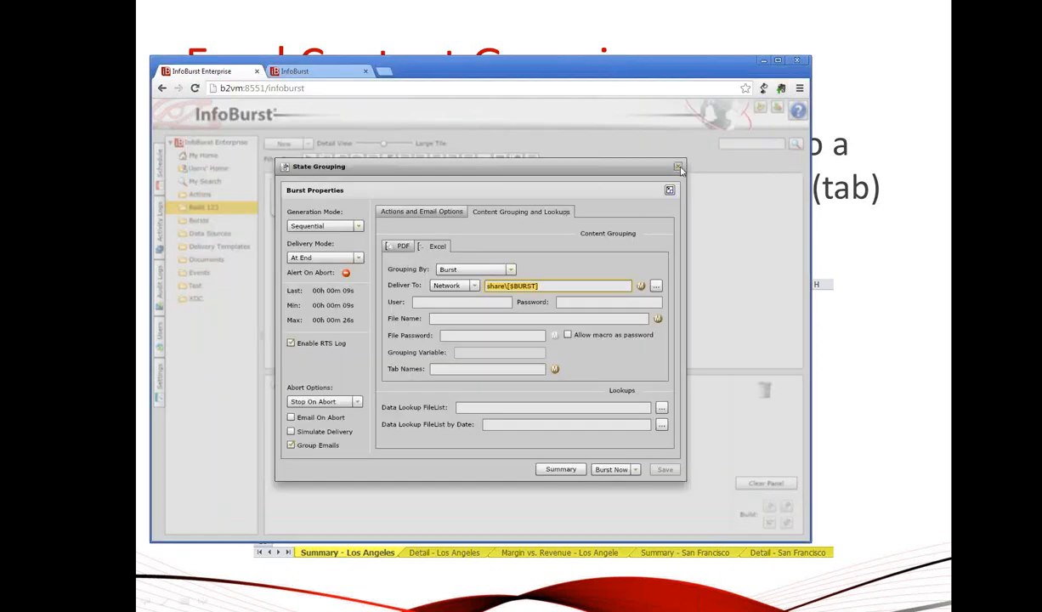
left_click(677, 166)
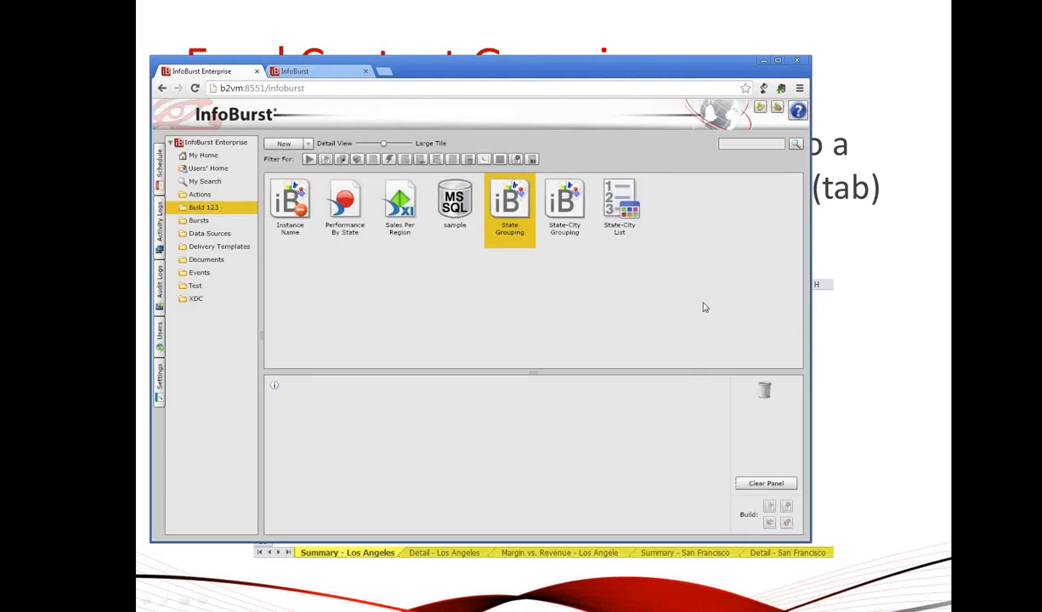
- Open the State-City Grouping burst and compare its document source with its parameter sources
left_click(562, 212)
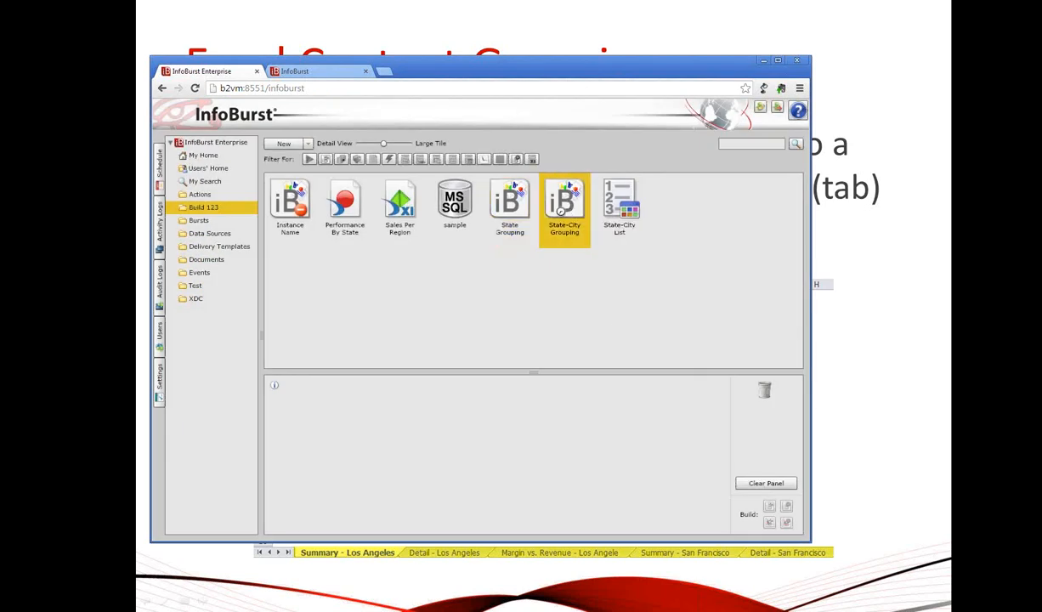
double_click(563, 210)
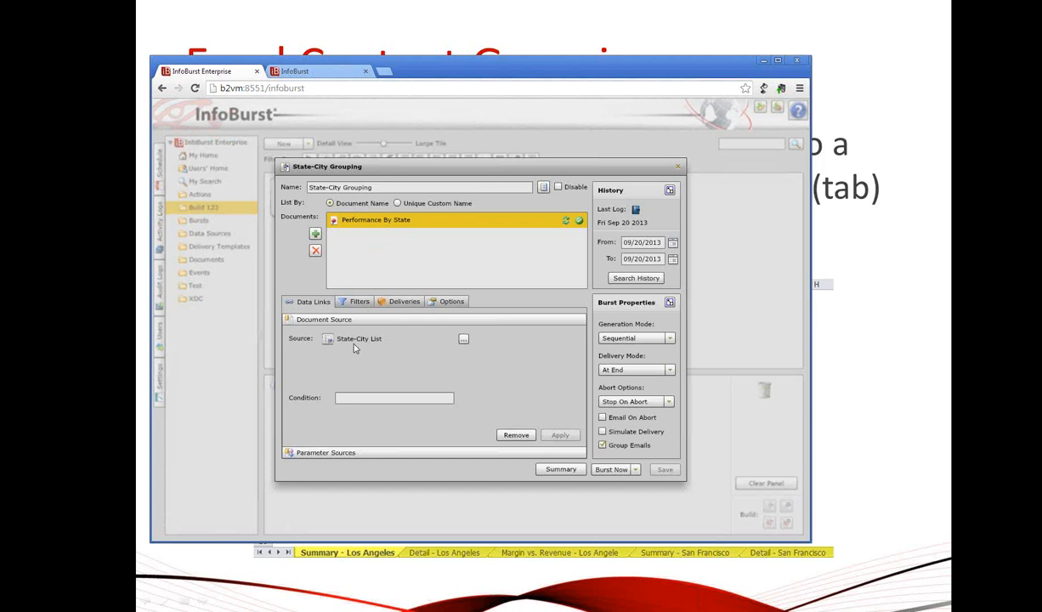
left_click(350, 452)
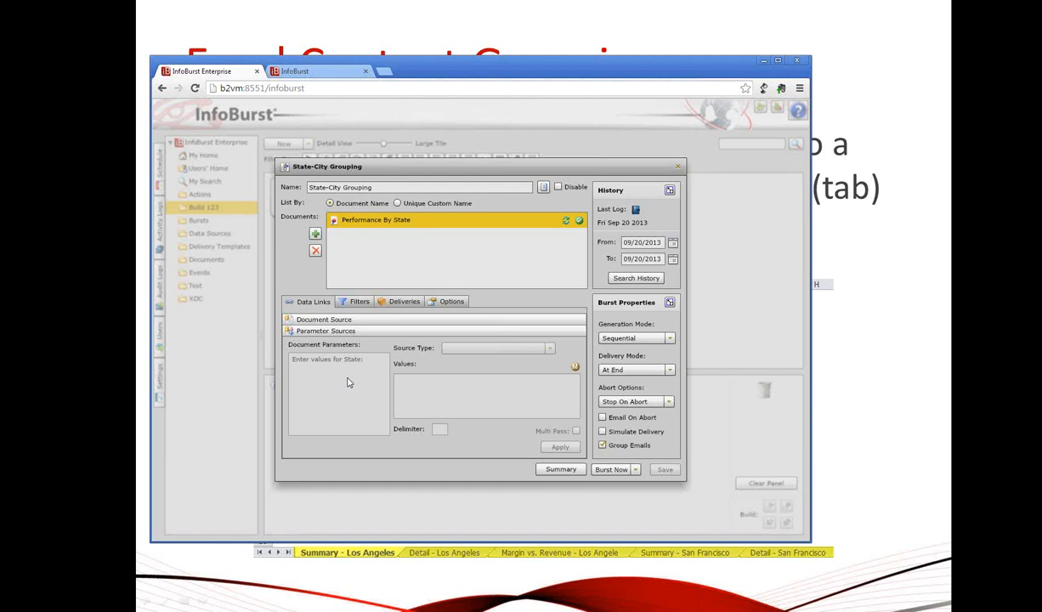
left_click(348, 319)
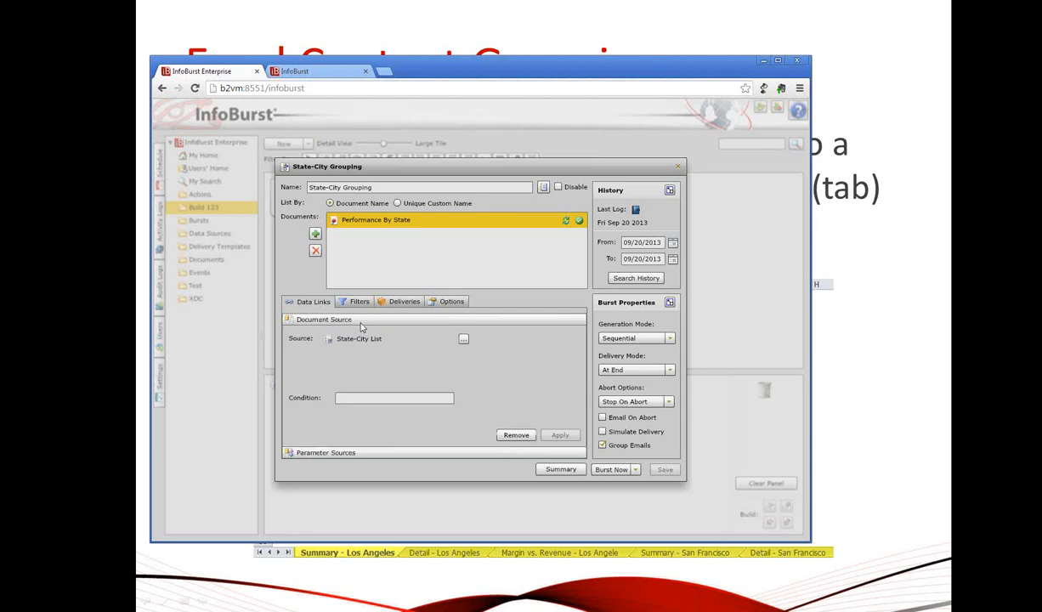
left_click(350, 452)
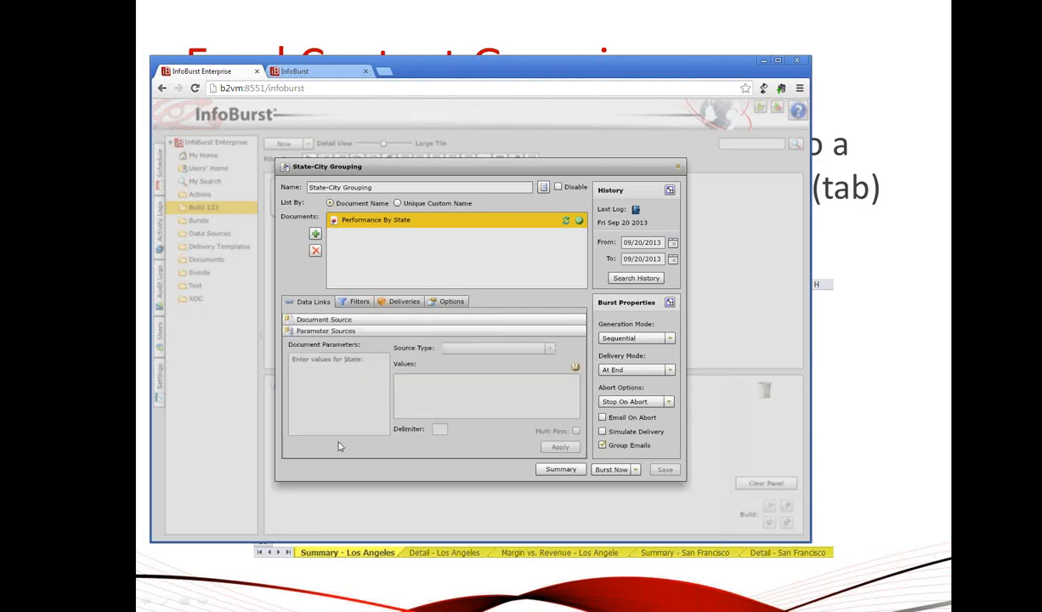
left_click(367, 321)
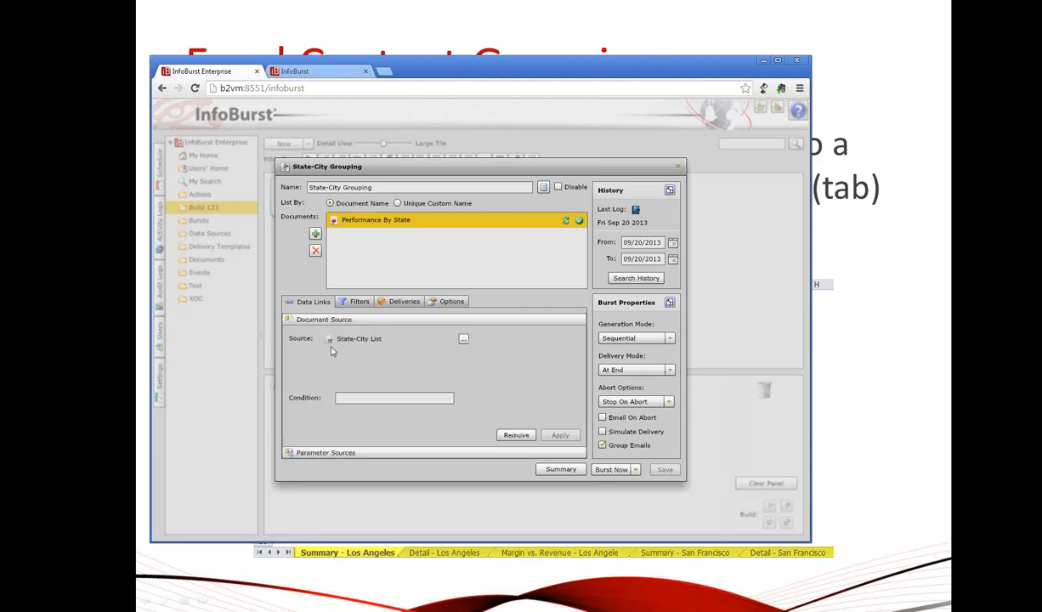
- Open the State-City List used as the document source, review its state and city rows, and close it
left_click(329, 338)
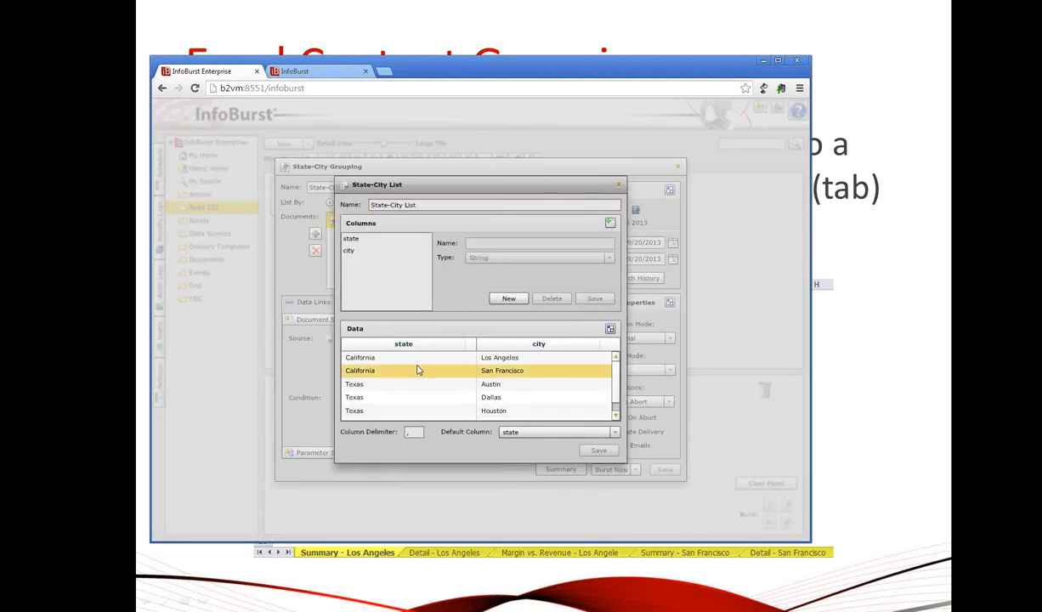
scroll(412, 374, "down", 1)
scroll(407, 365, "up", 1)
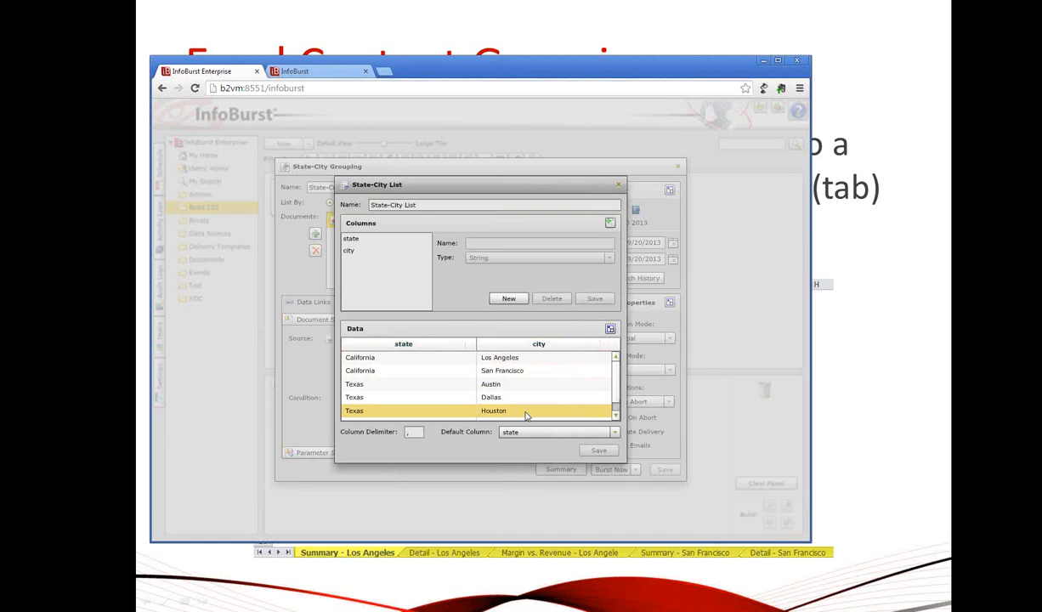
left_click(616, 414)
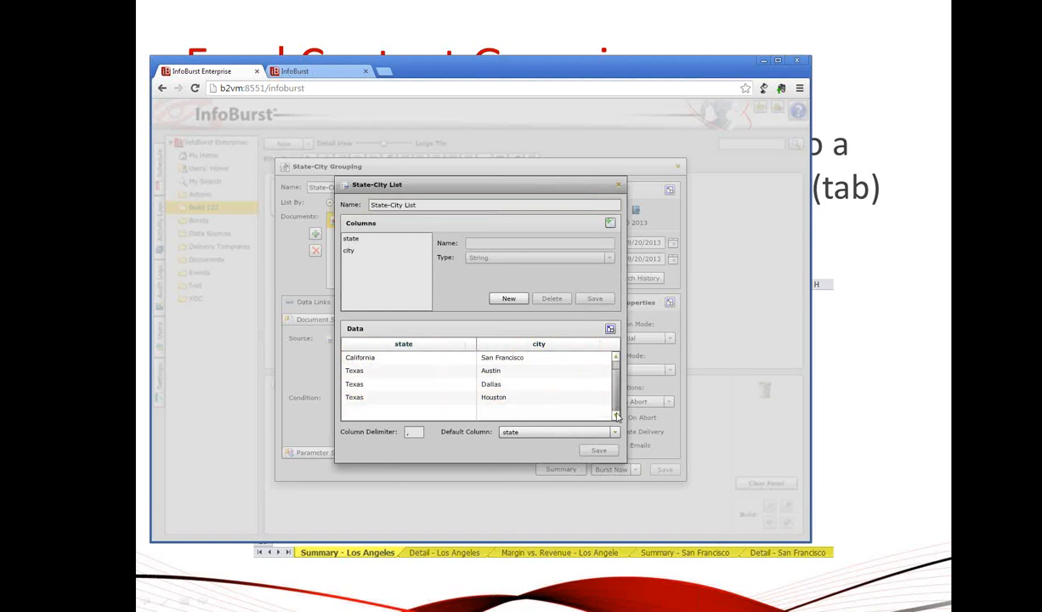
left_click_drag(618, 416, 618, 387)
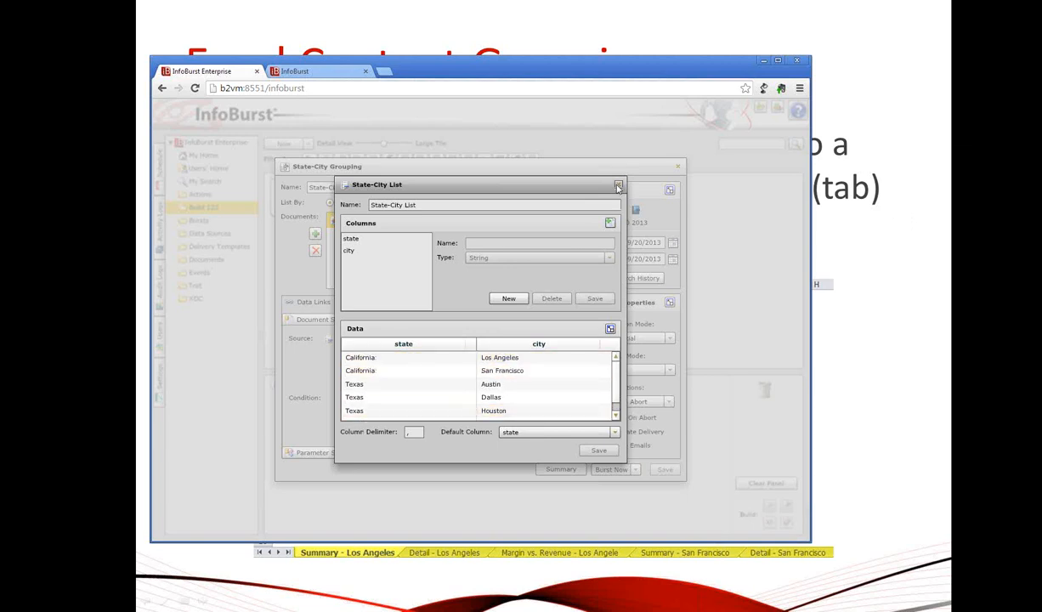
left_click(618, 184)
- Review the City document filter and the option to add filters in the State-City Grouping burst, and return to its data links
left_click(356, 302)
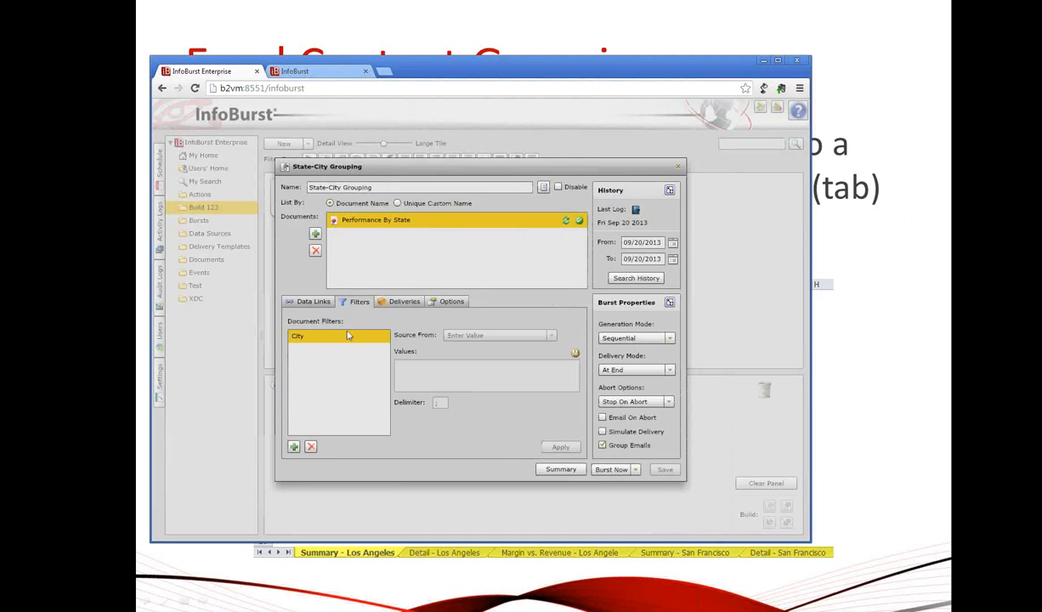
left_click(294, 448)
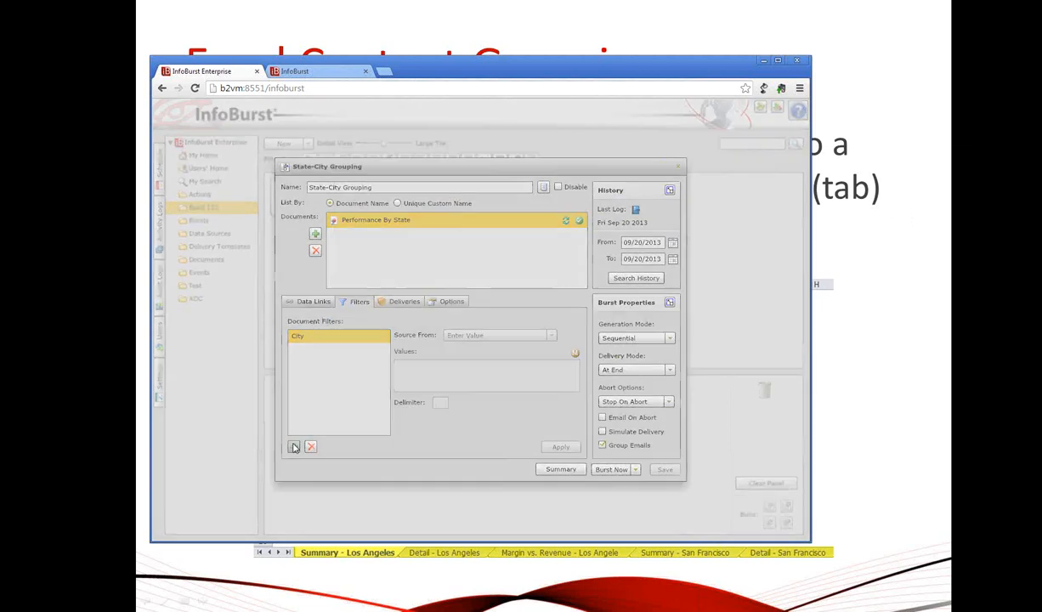
left_click(424, 376)
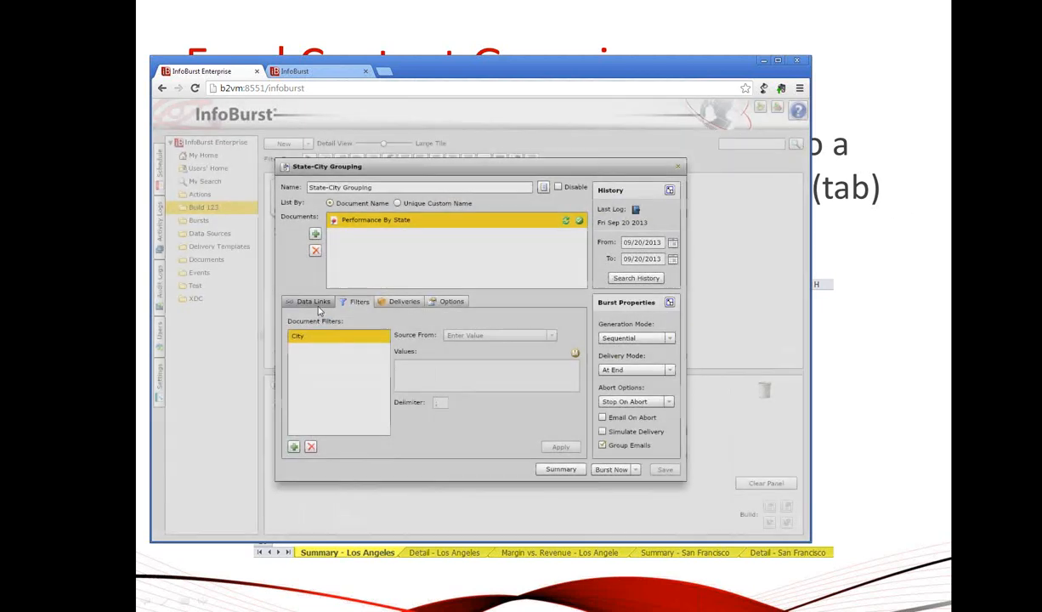
left_click(316, 303)
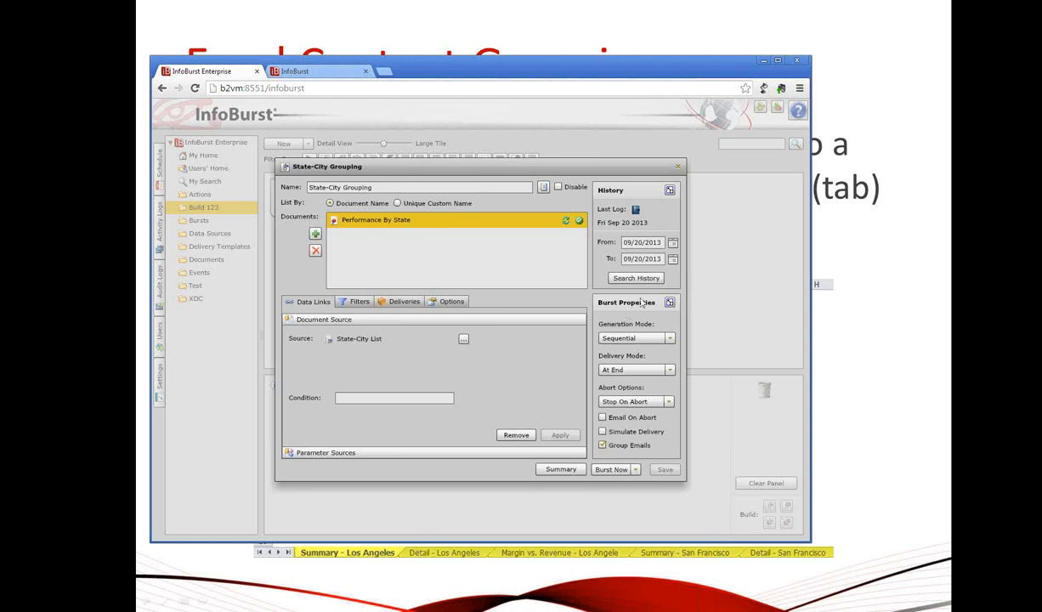
- Expand the burst properties to the Excel content grouping settings and examine the Grouping By options and the grouping variable
left_click(669, 303)
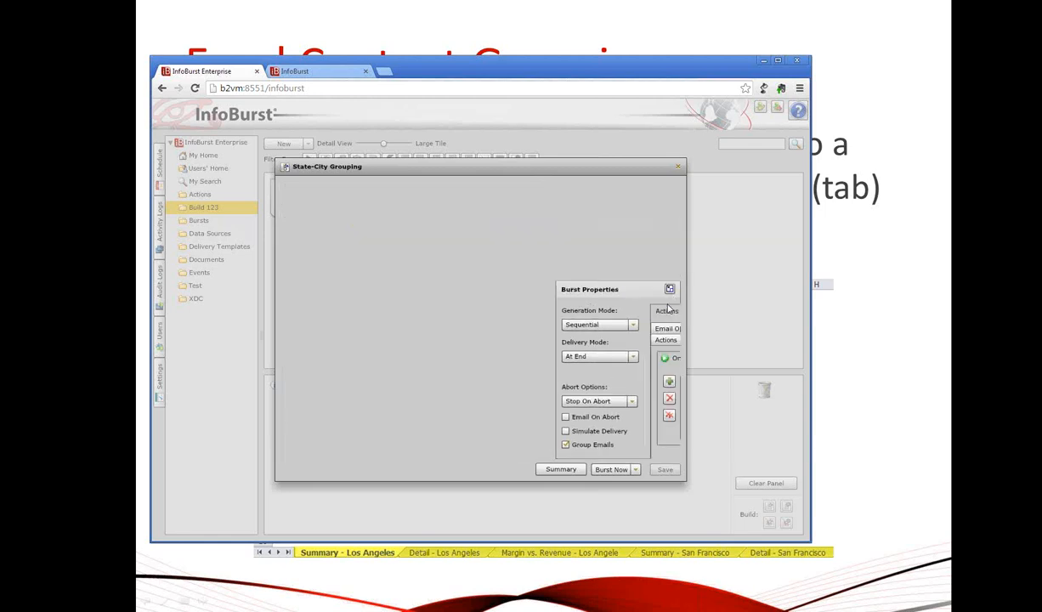
left_click(513, 213)
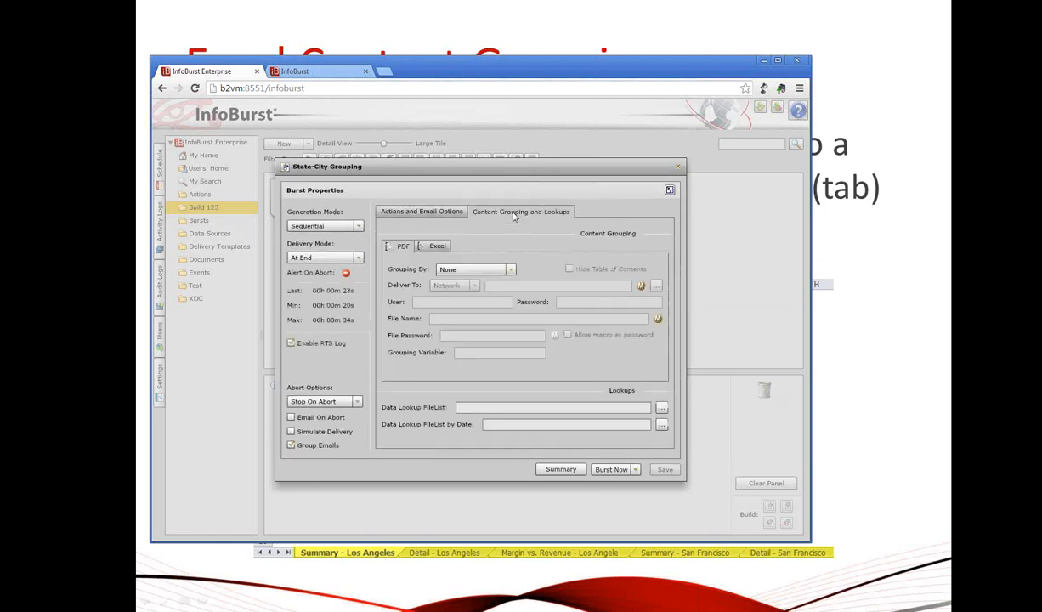
left_click(434, 246)
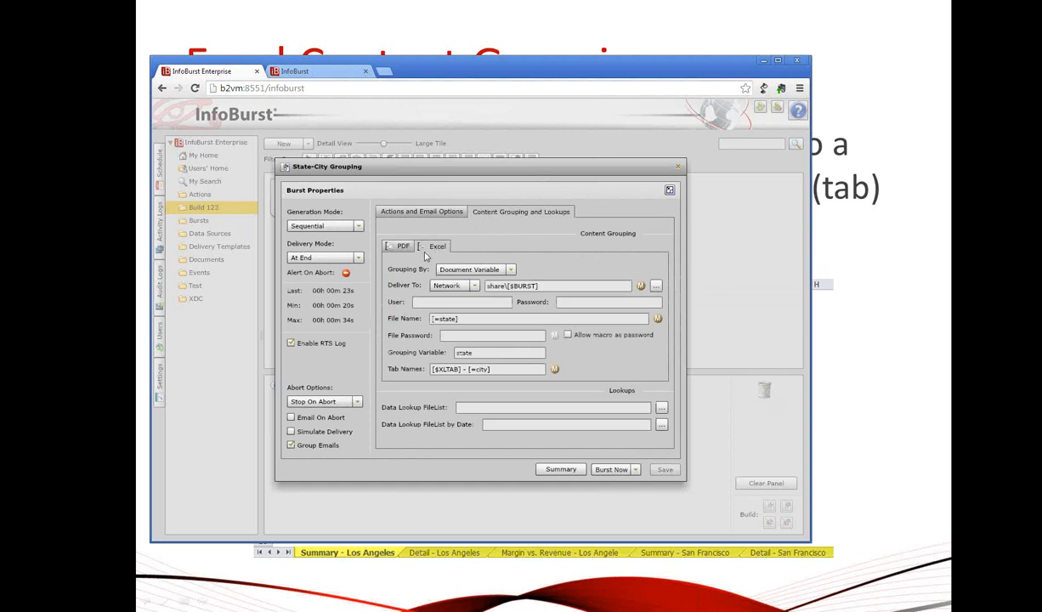
left_click(510, 270)
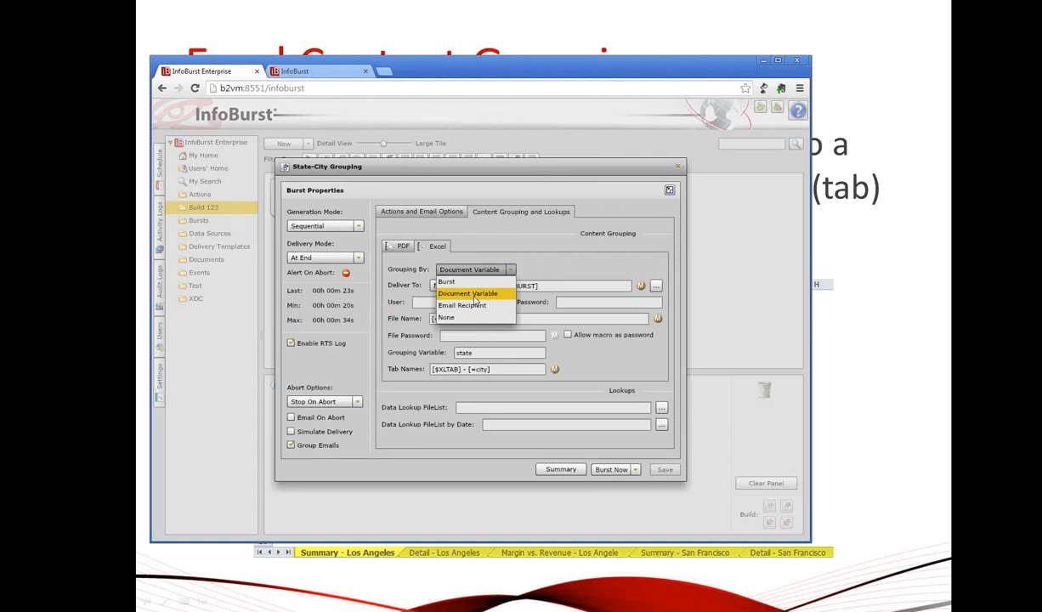
left_click(405, 358)
left_click_drag(480, 355, 443, 352)
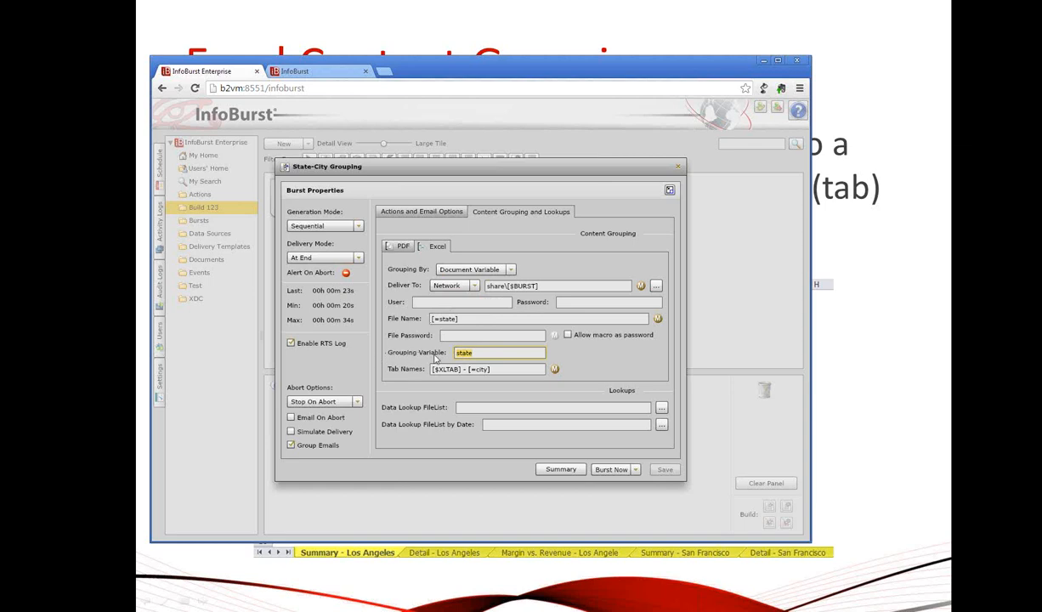
- Inspect the Excel tab name macros for worksheet and city and the file name macro for state, and close the State-City Grouping burst
left_click(499, 368)
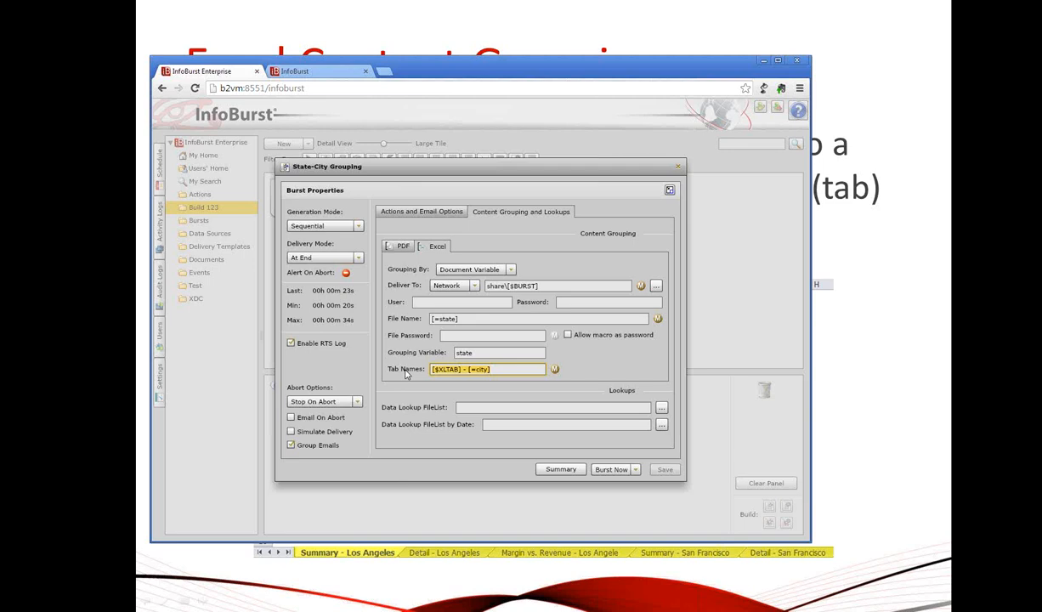
left_click(507, 383)
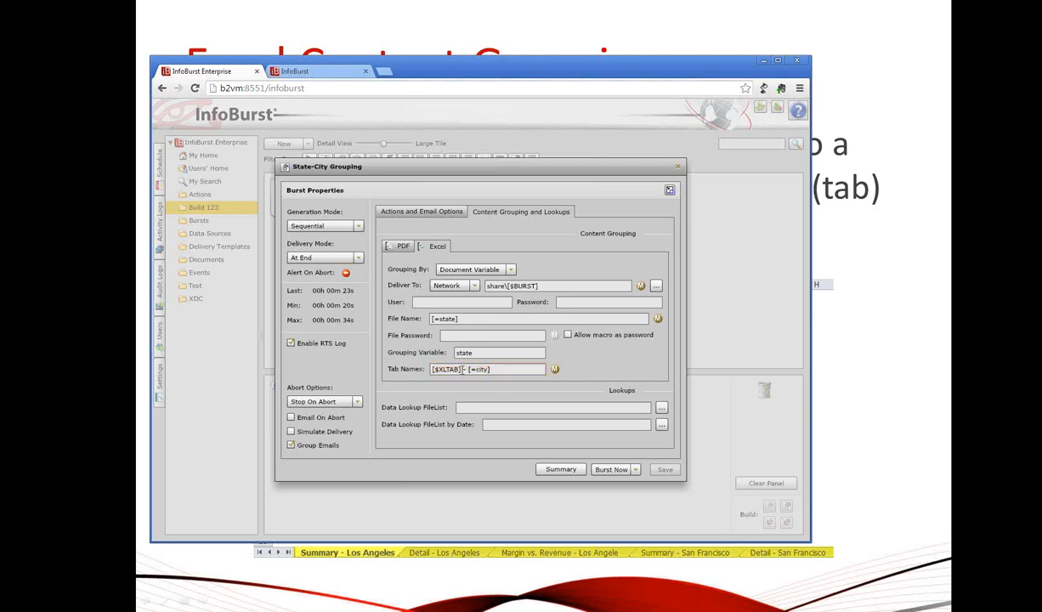
left_click(463, 369)
left_click_drag(491, 369, 469, 369)
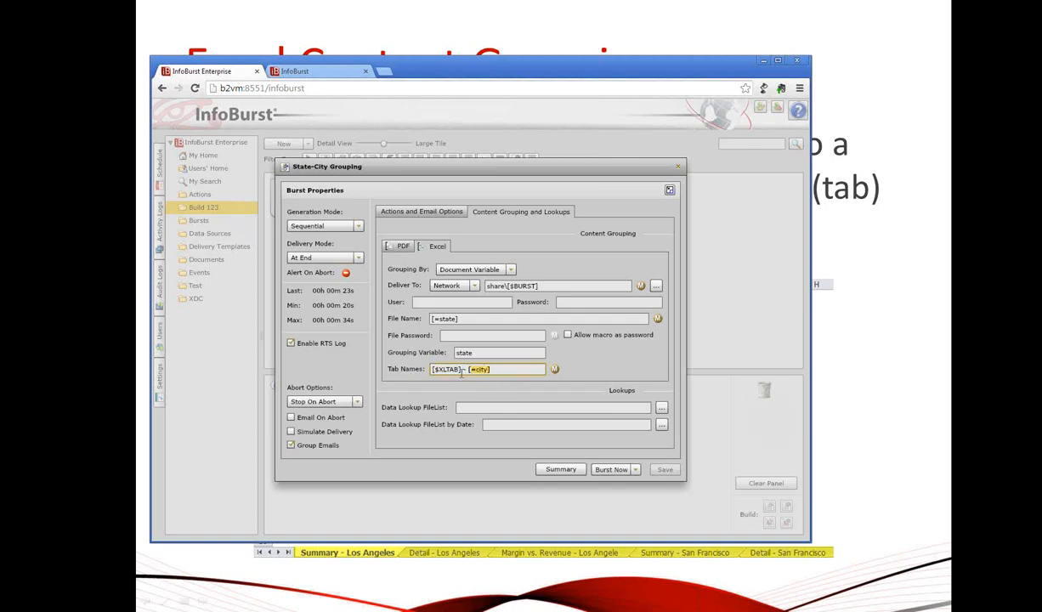
left_click_drag(461, 368, 417, 367)
left_click(469, 369)
double_click(469, 369)
left_click(463, 319)
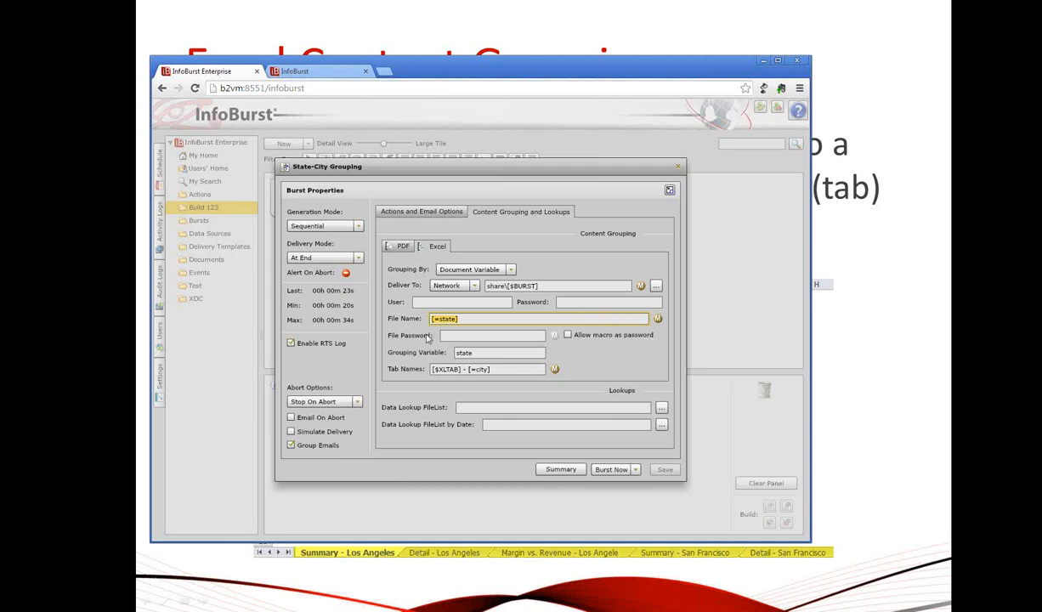
left_click(678, 167)
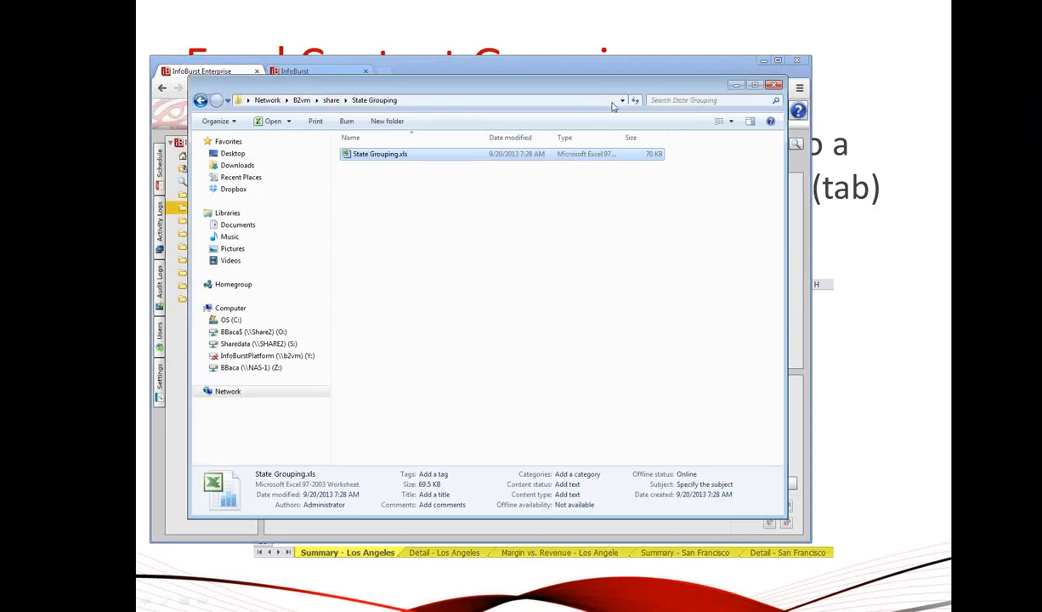
- Open Texas.xls from the State-City Grouping folder in the network share and widen the sheet tab area to show more worksheets
left_click(328, 100)
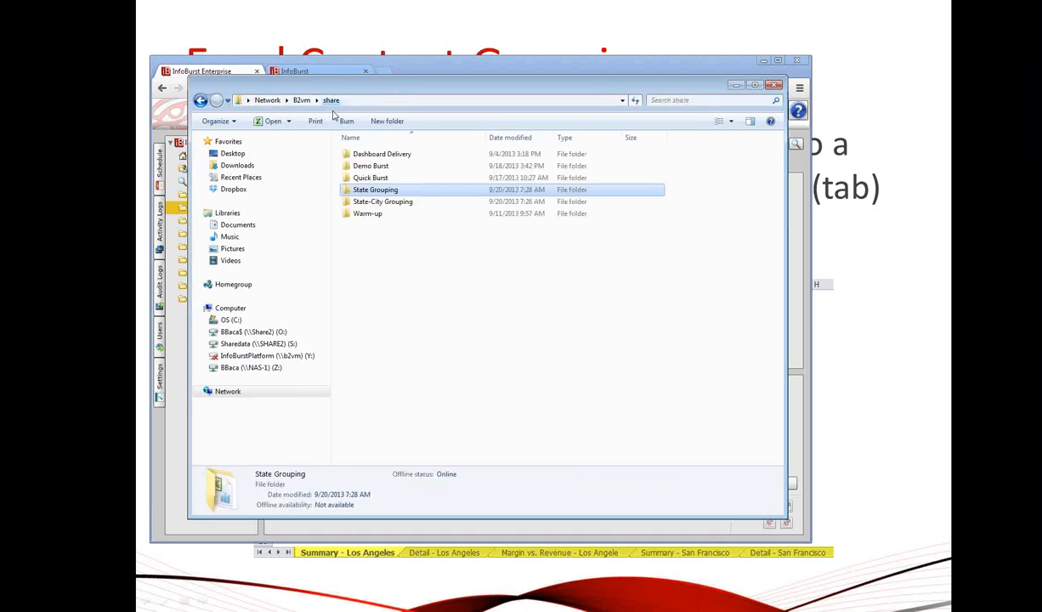
double_click(389, 202)
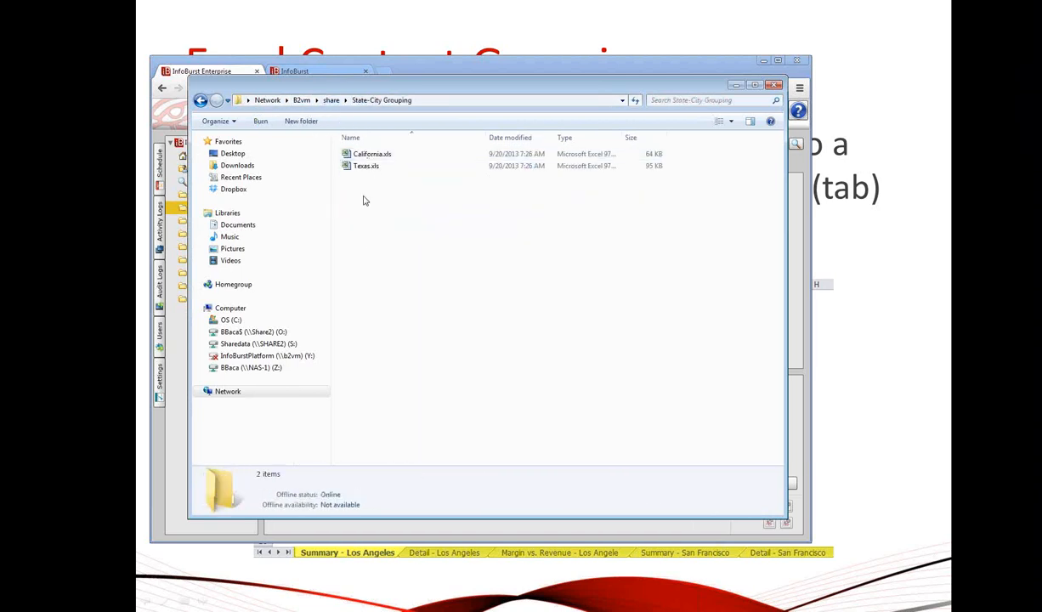
left_click(357, 155)
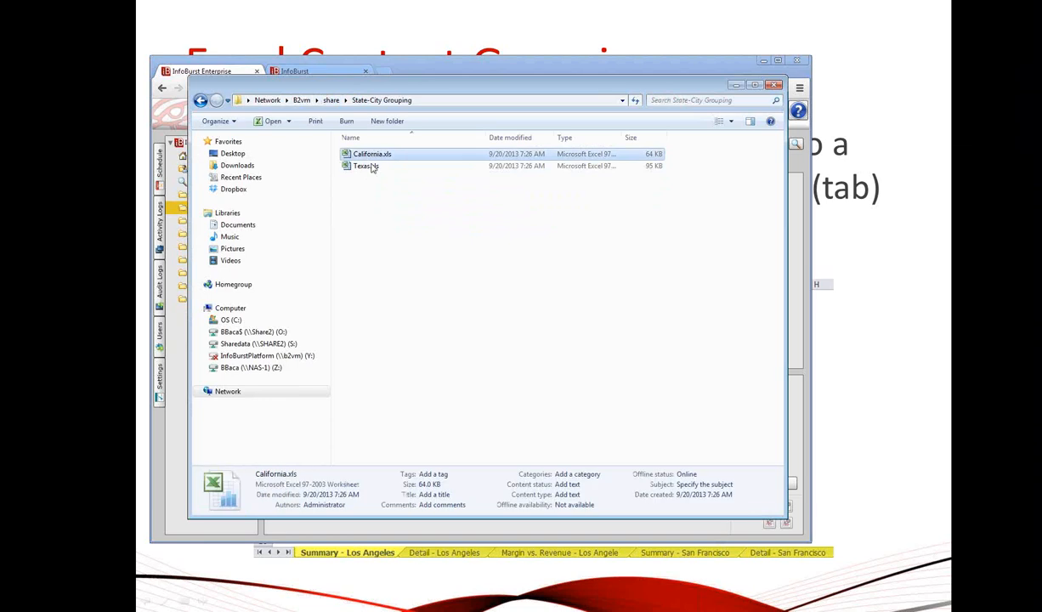
double_click(368, 166)
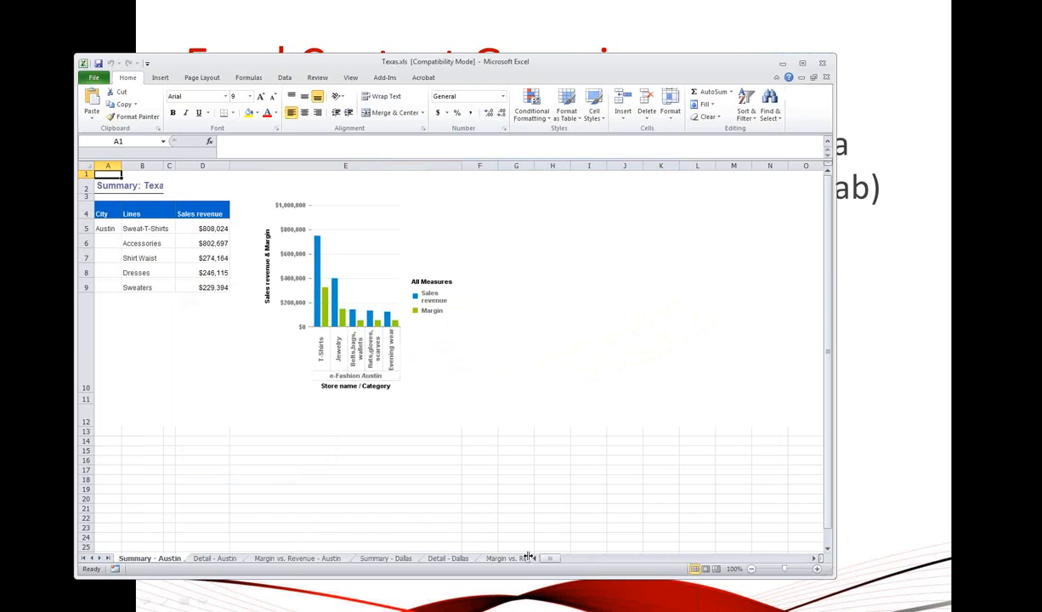
left_click_drag(531, 558, 801, 553)
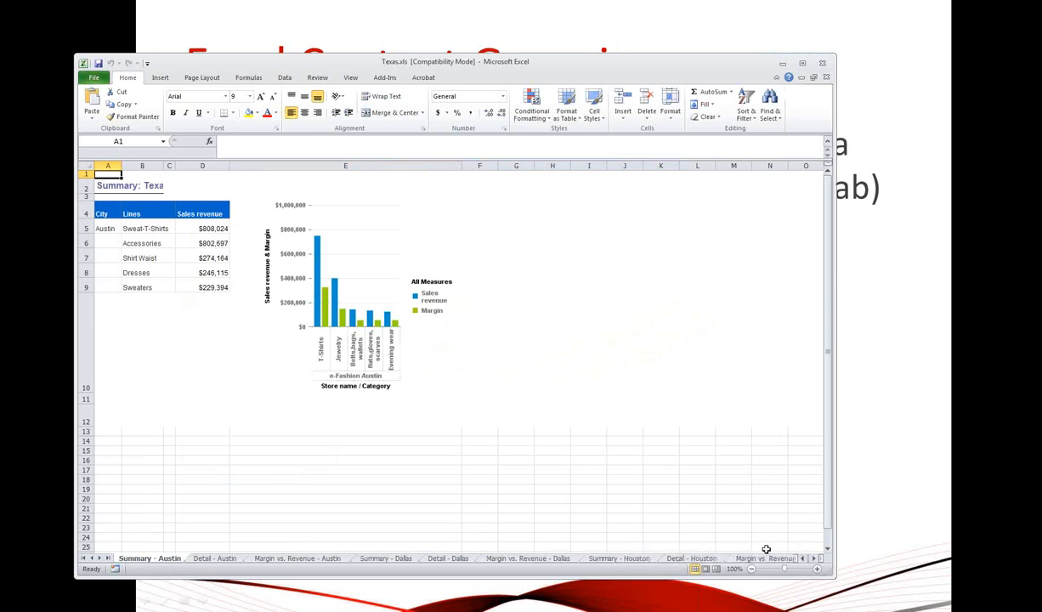
- Examine the Detail and Margin vs. Revenue worksheets for Austin and all three worksheets for Dallas and Houston, and close the Texas workbook
left_click(213, 558)
left_click(298, 558)
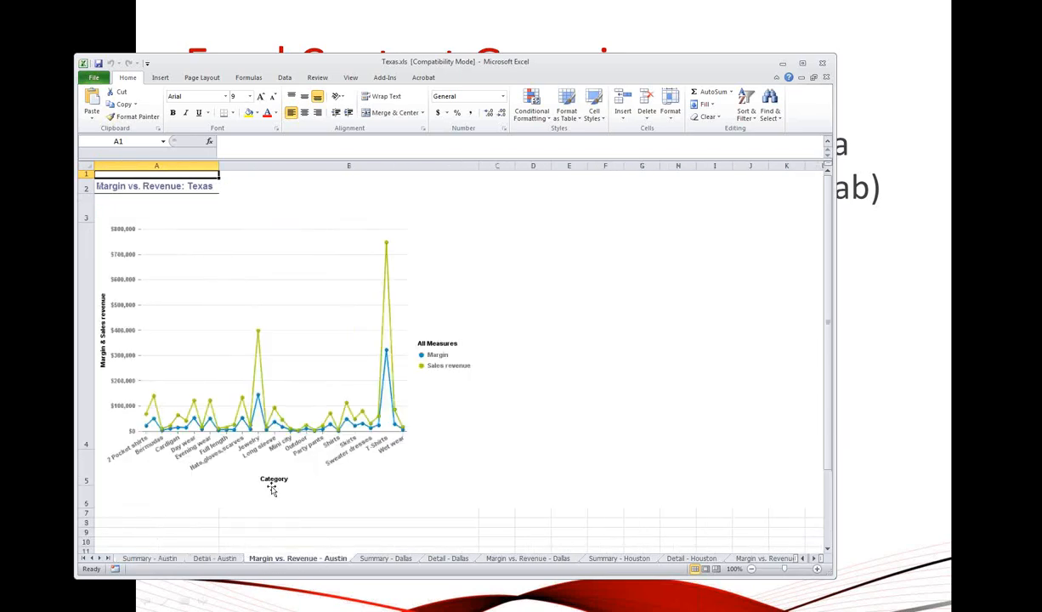
left_click(406, 560)
left_click(435, 561)
left_click(513, 560)
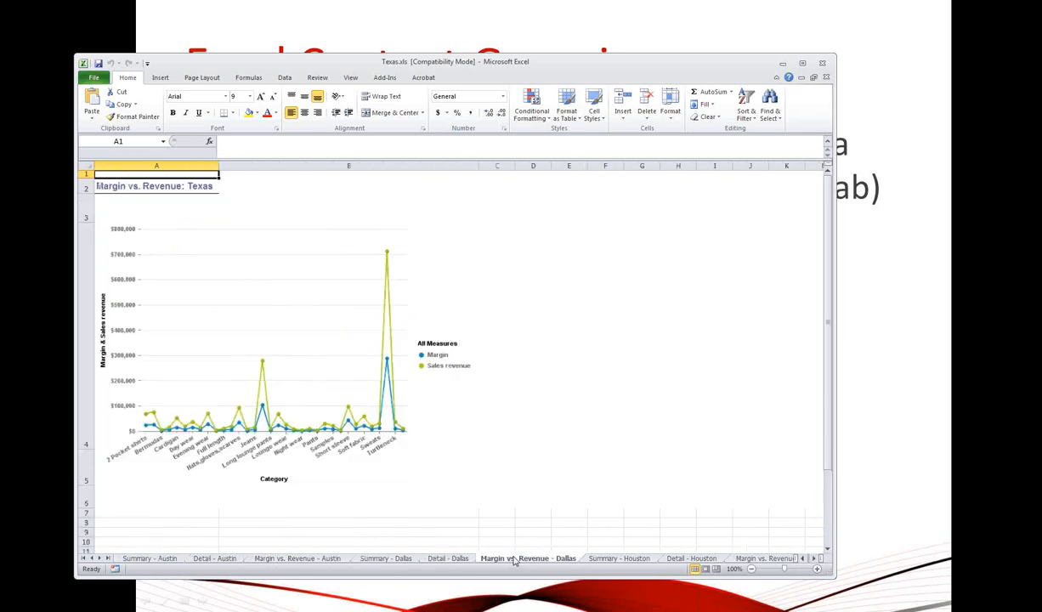
left_click(619, 559)
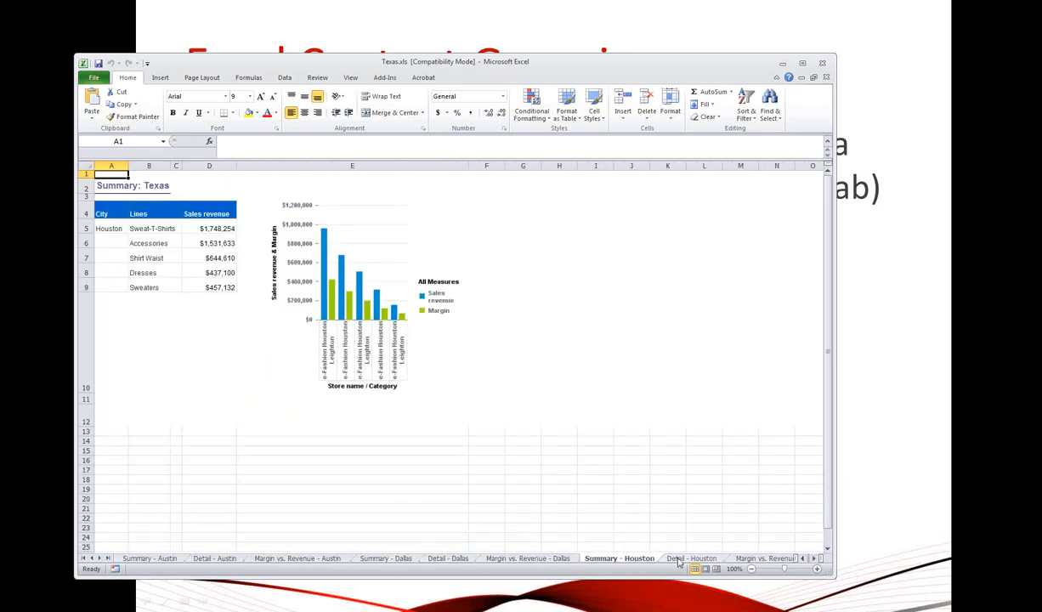
left_click(679, 560)
left_click(735, 559)
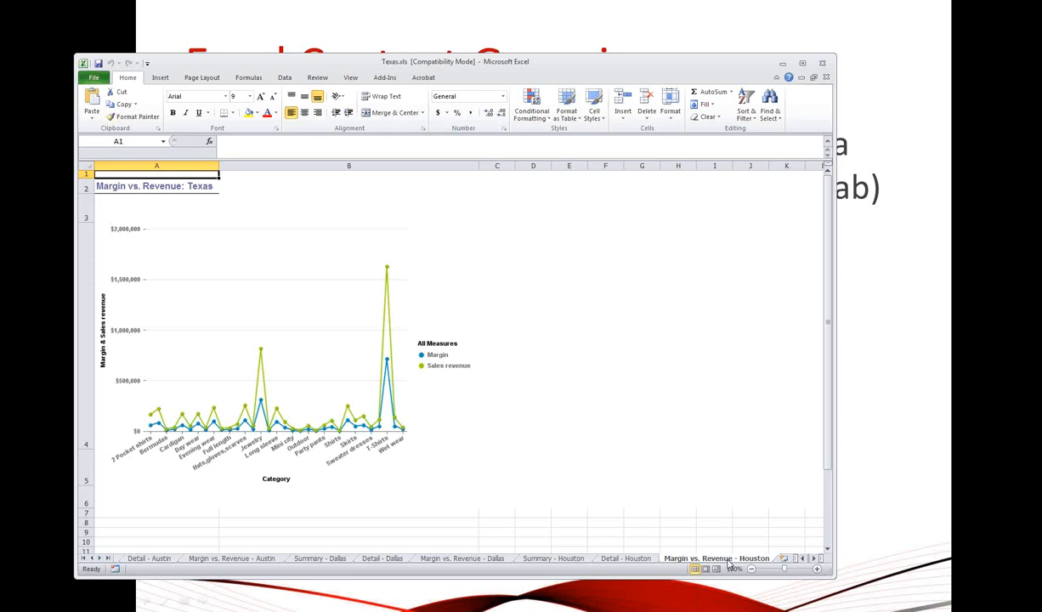
left_click(823, 66)
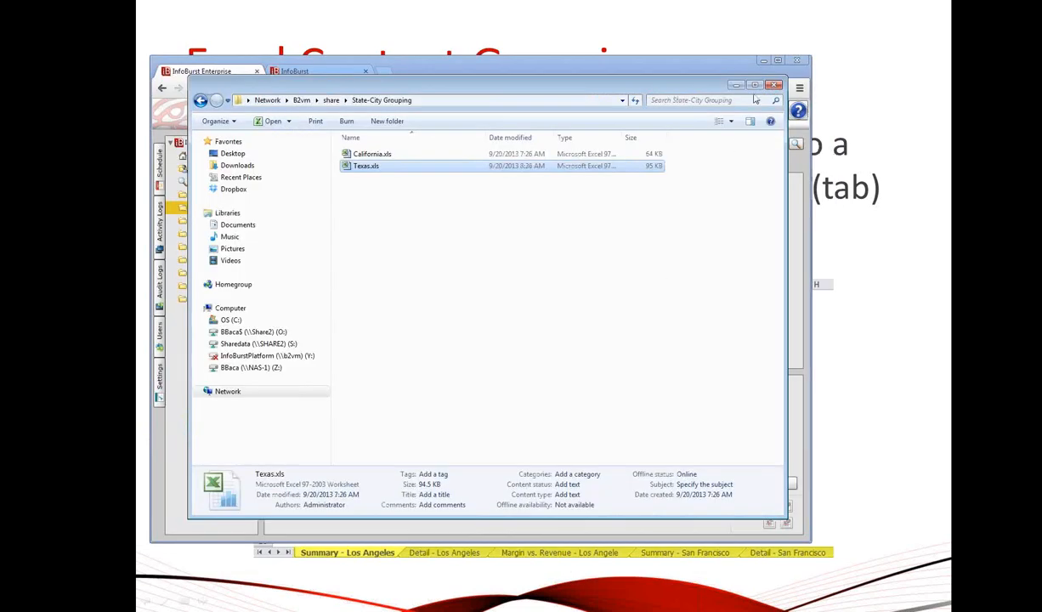